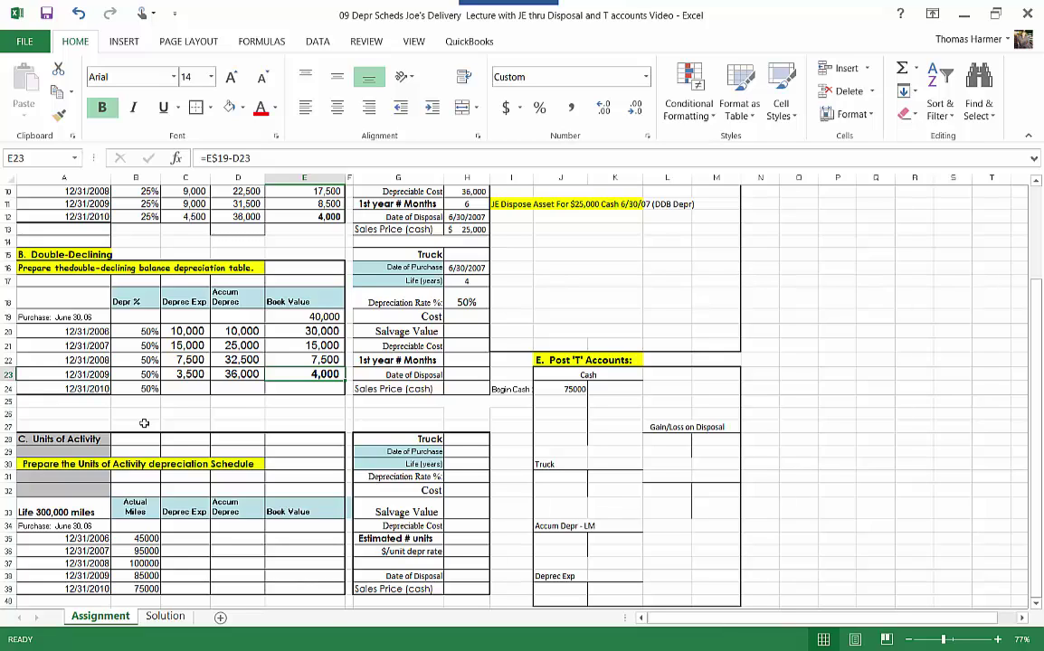
- Enter 6/30/06 as the truck's Date of Purchase in H29
click(464, 451)
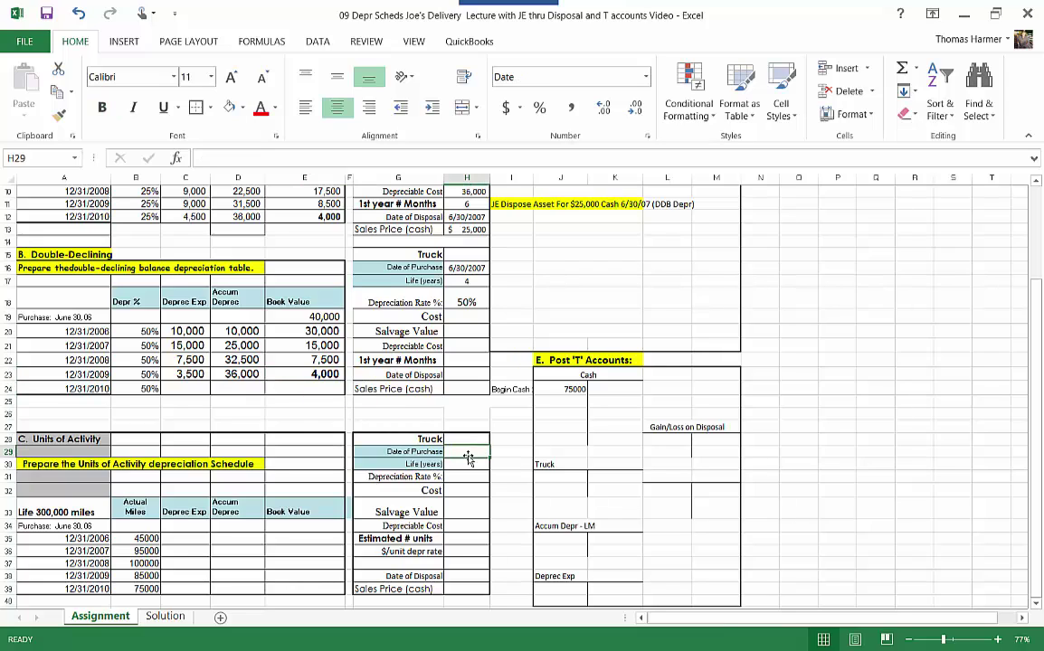
text(6/30)
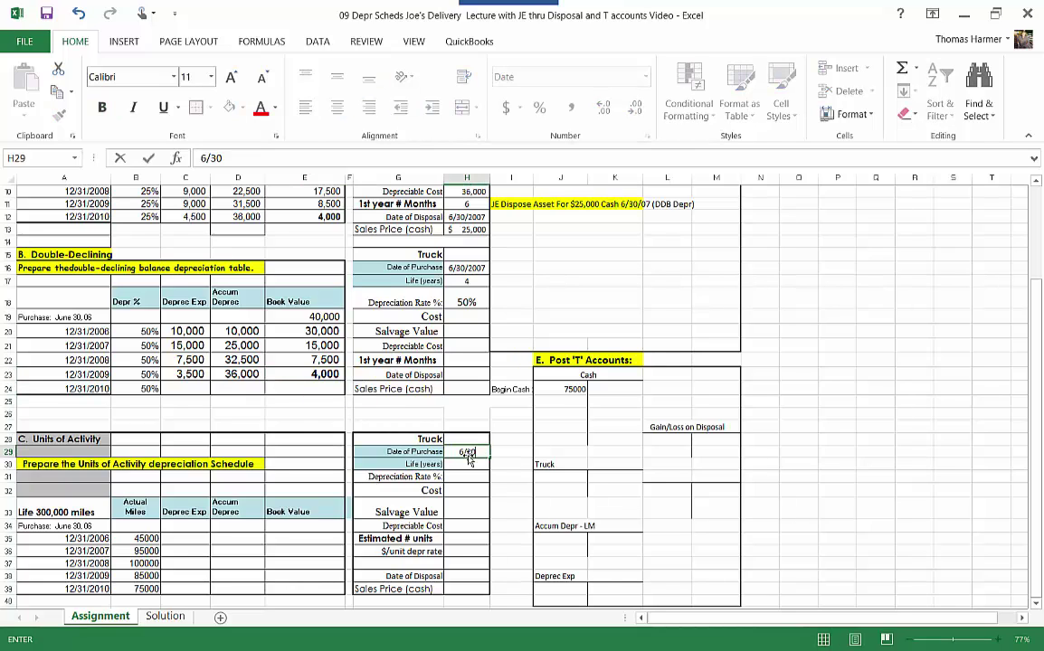
text(/06)
key(Return)
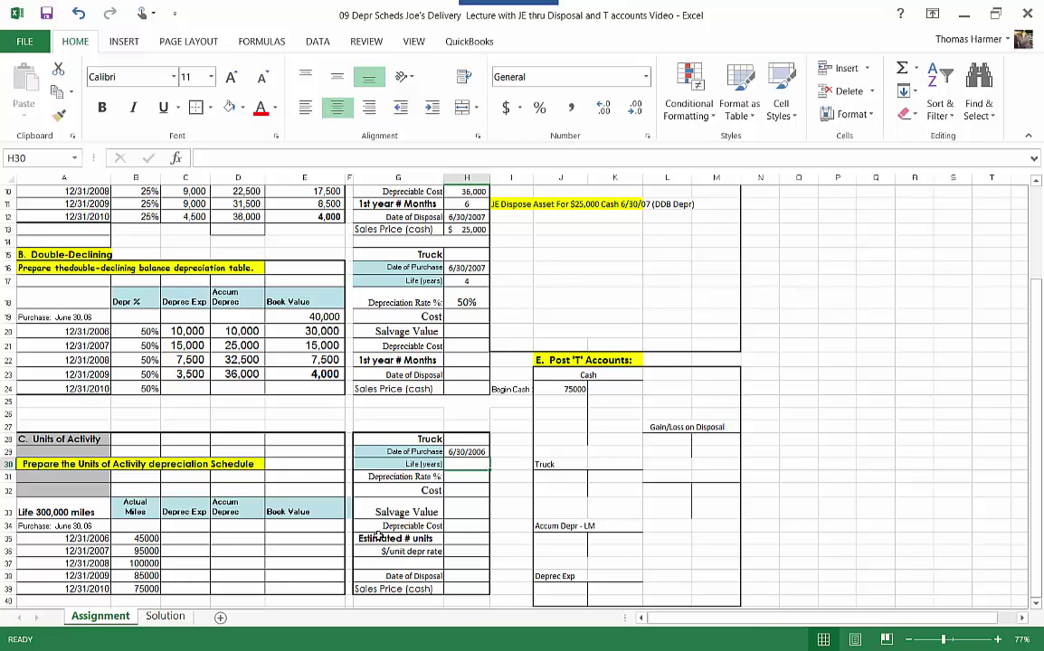
- Enter 300000 as the truck's estimated units in H35
click(452, 538)
text(3)
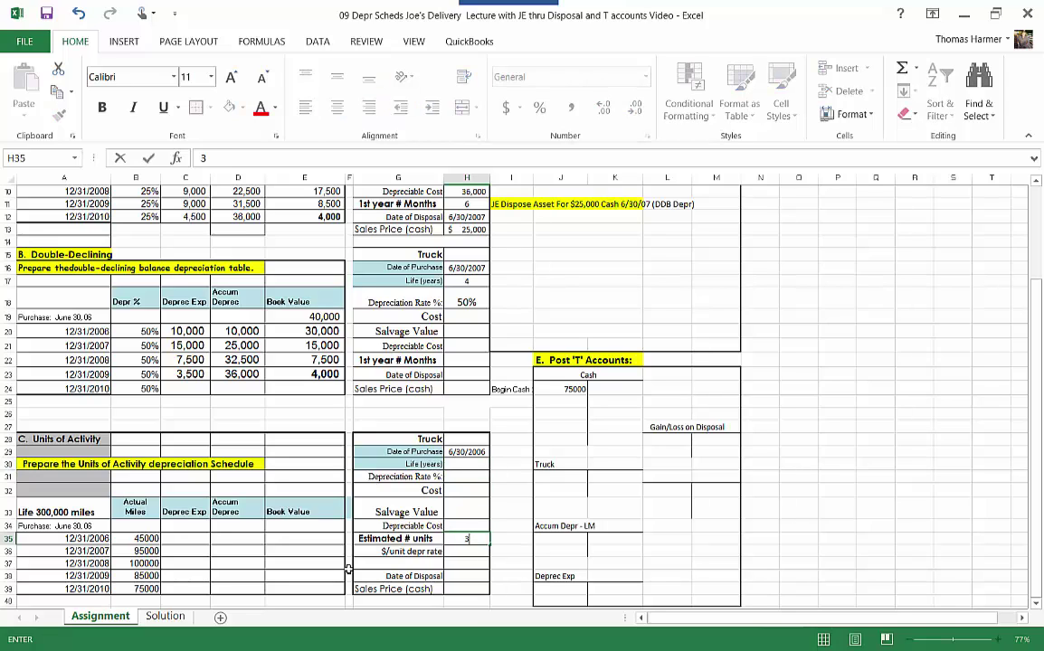
text(00000)
key(Return)
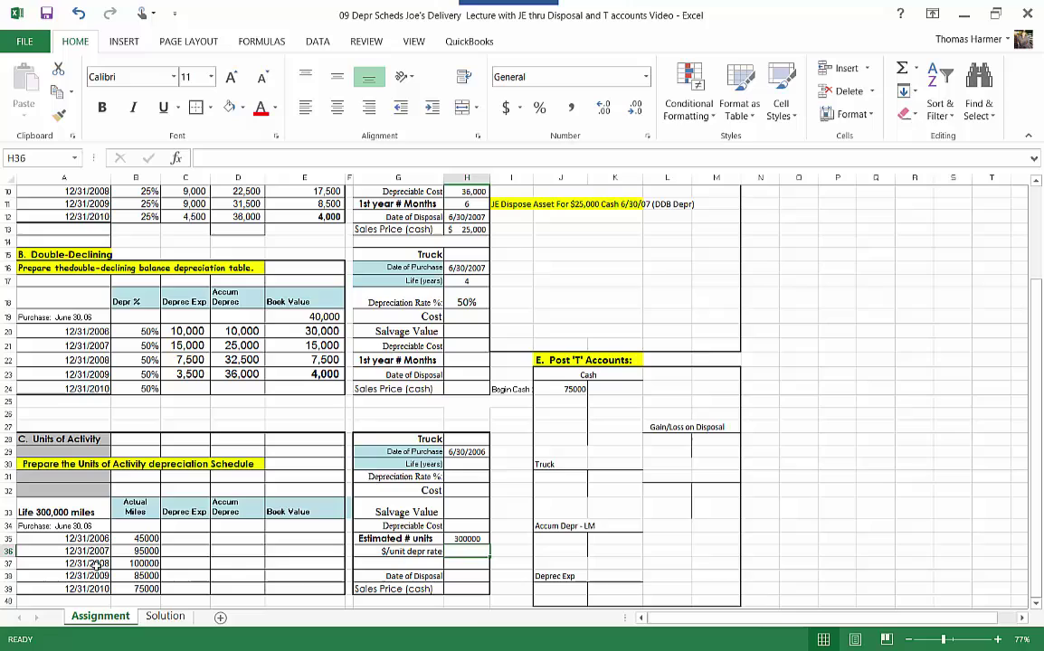
click(60, 513)
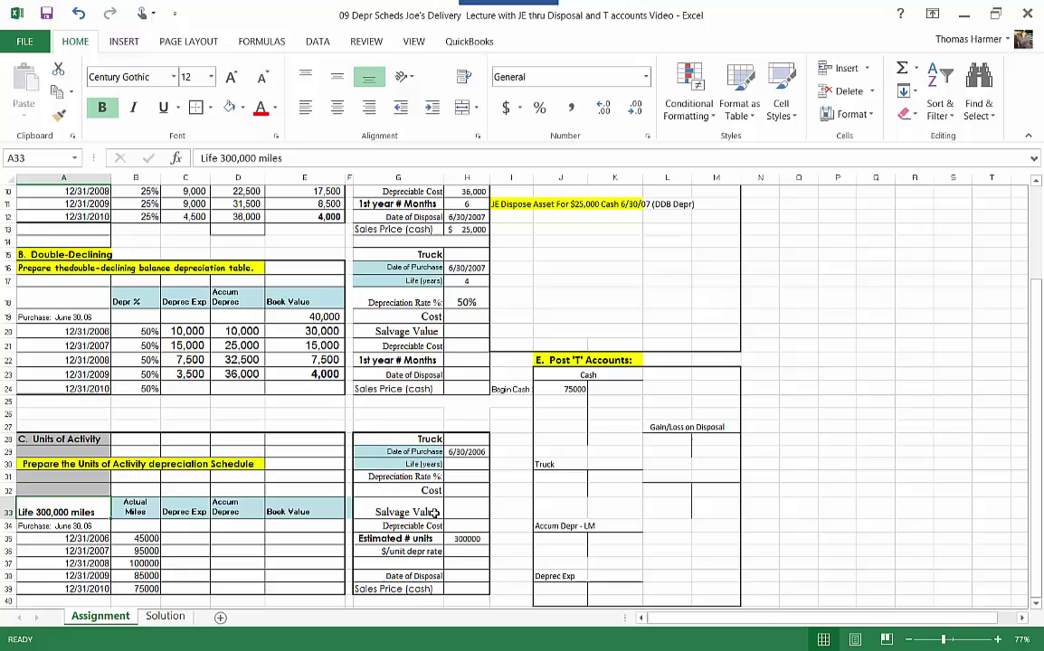
- Enter cost 40,000, salvage value 4,000 and depreciable cost 36,000 in H32:H34
click(466, 490)
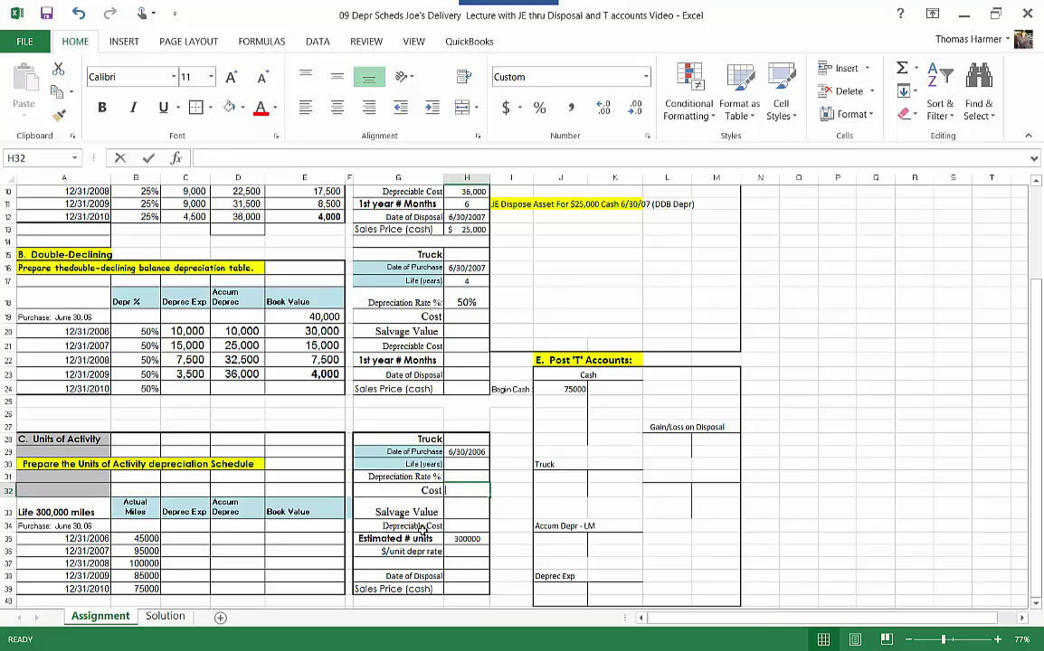
text(40,000)
key(Return)
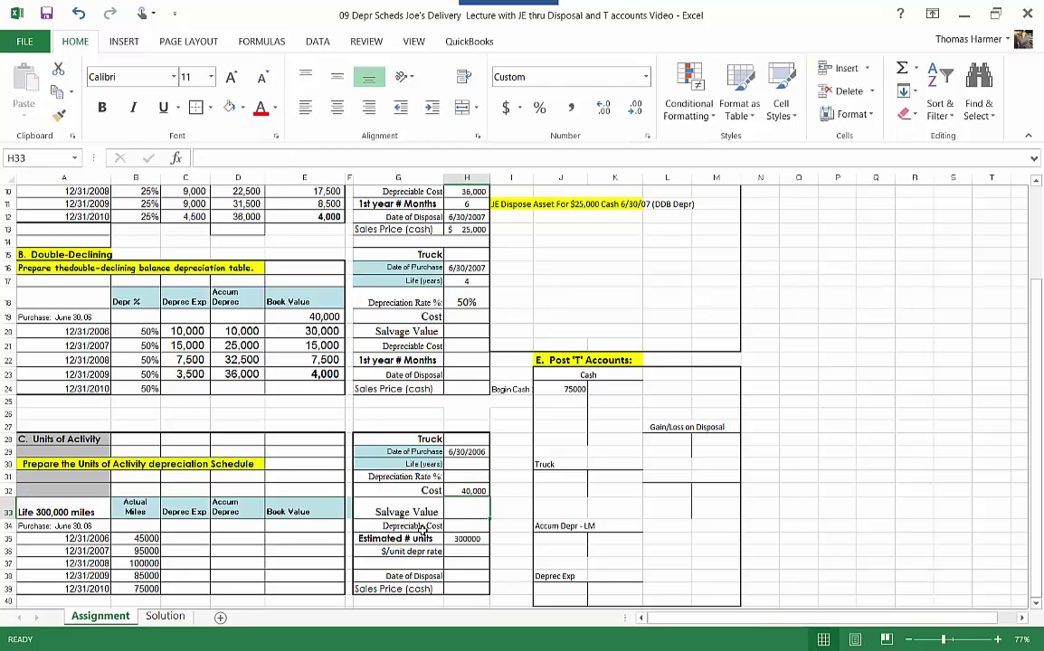
text(4000)
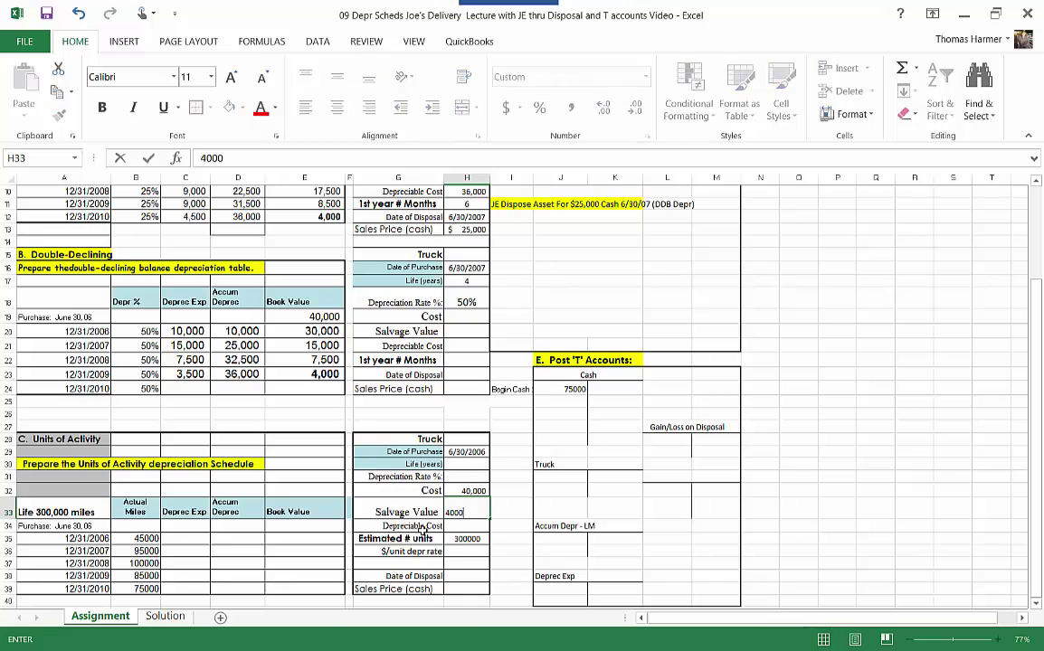
key(Return)
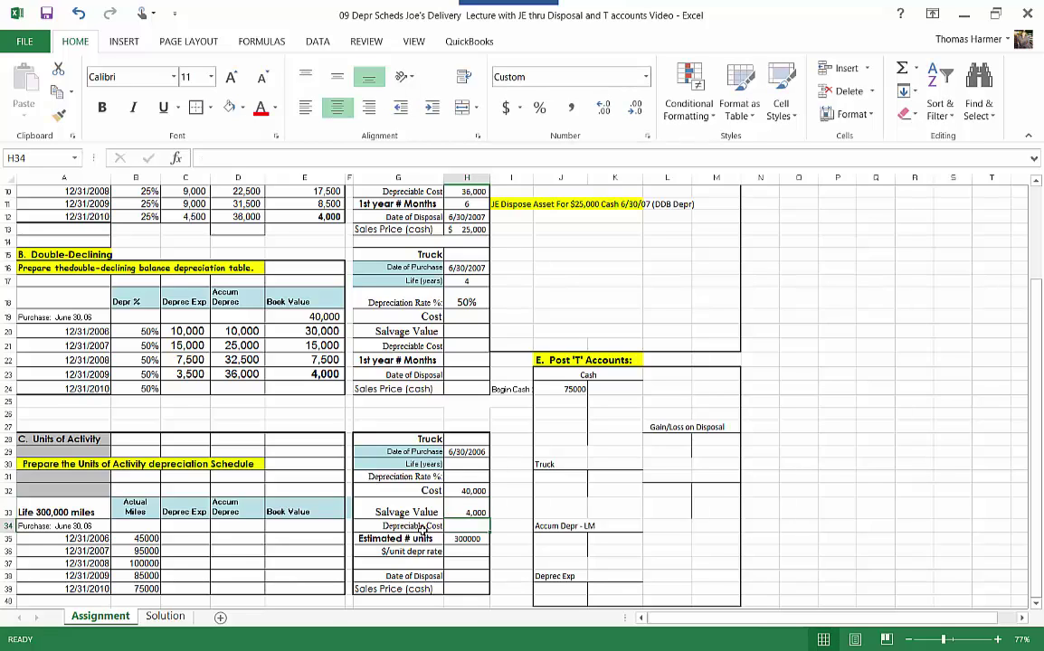
text(36000)
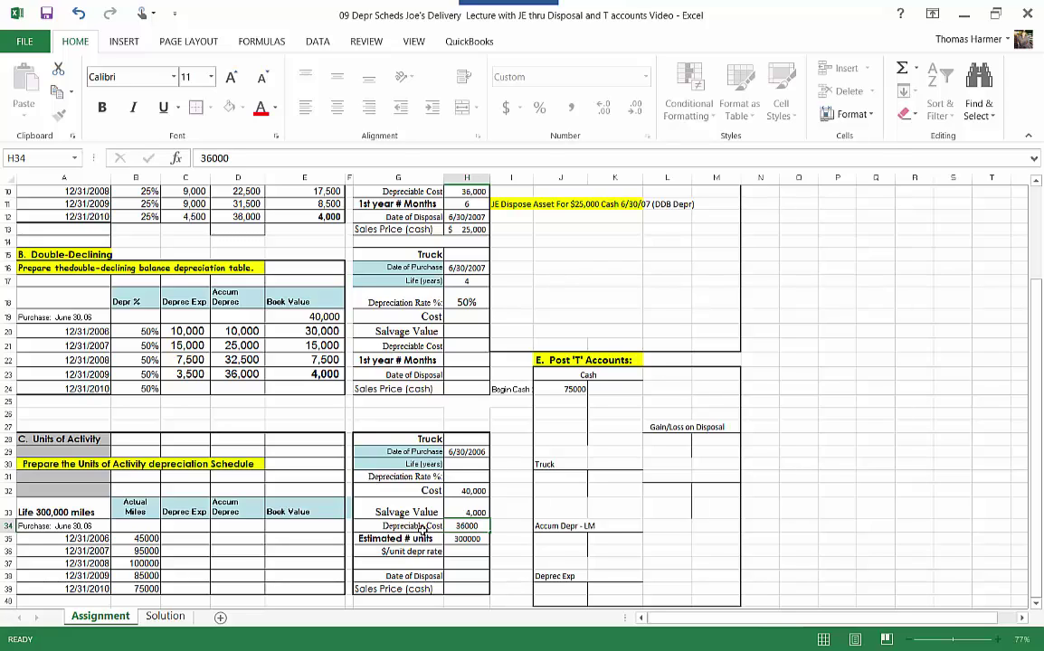
key(Return)
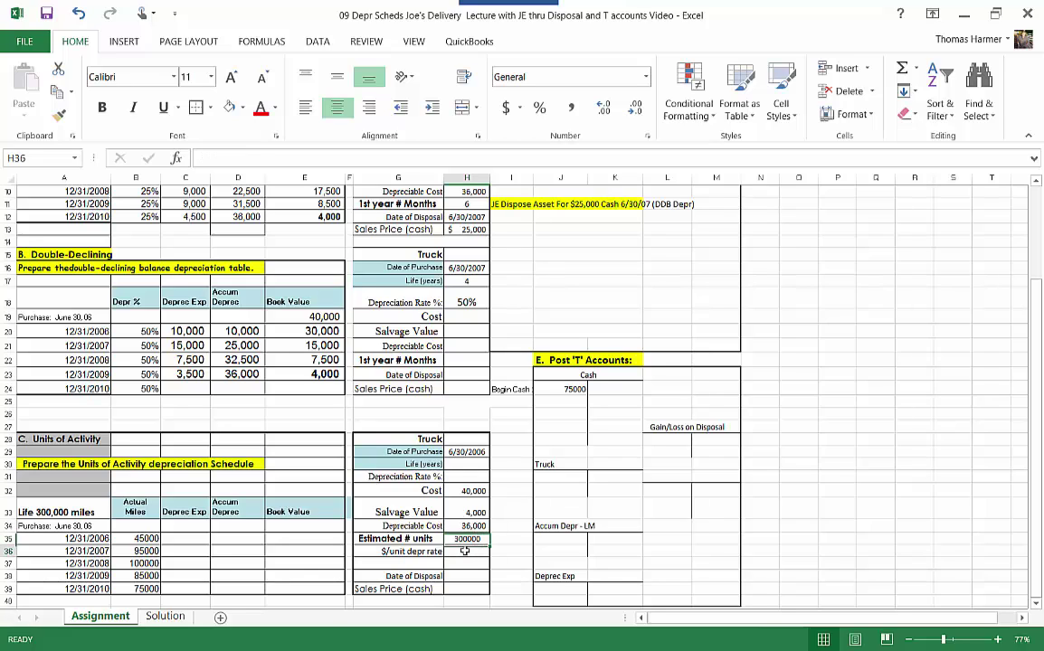
- Enter =H34/H35 in H36 as the per-mile depreciation rate
click(461, 550)
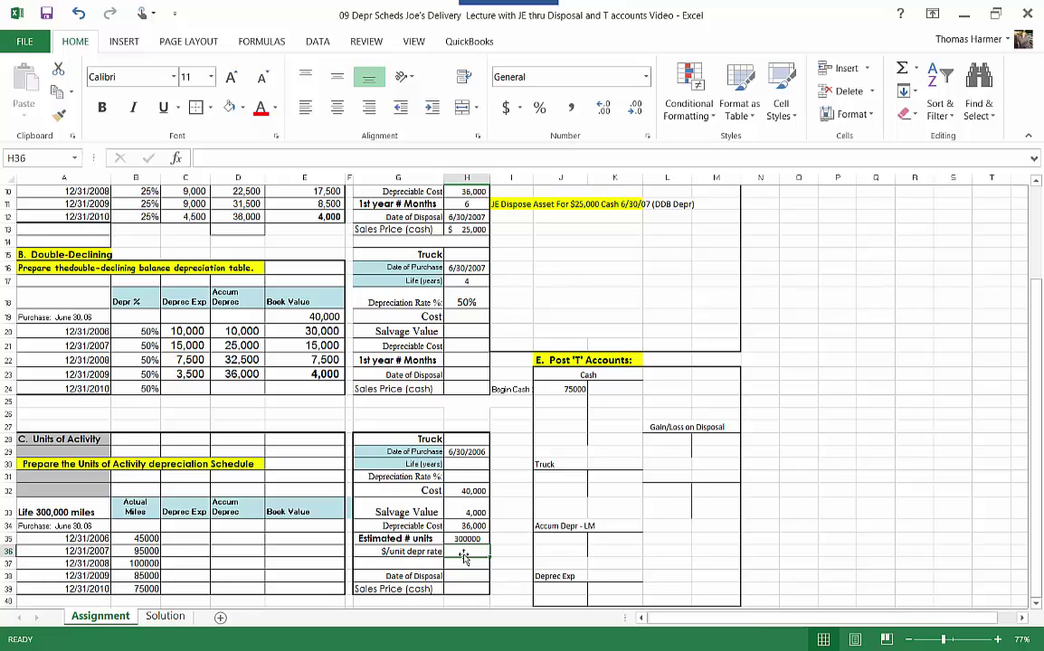
text(=)
key(Up)
key(Up)
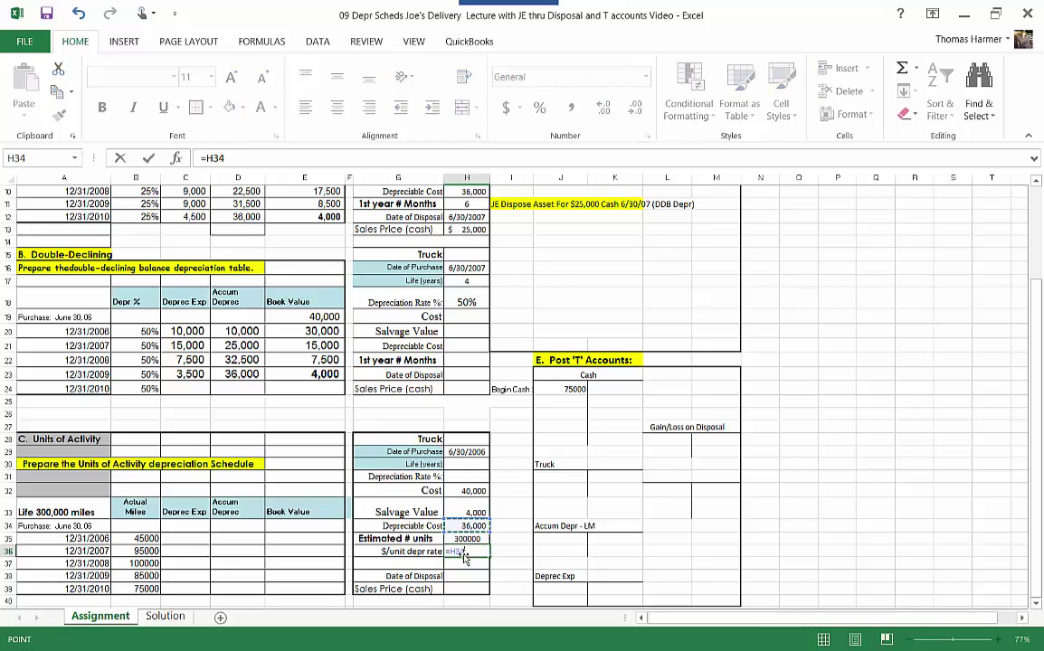
text(/)
key(Up)
key(Return)
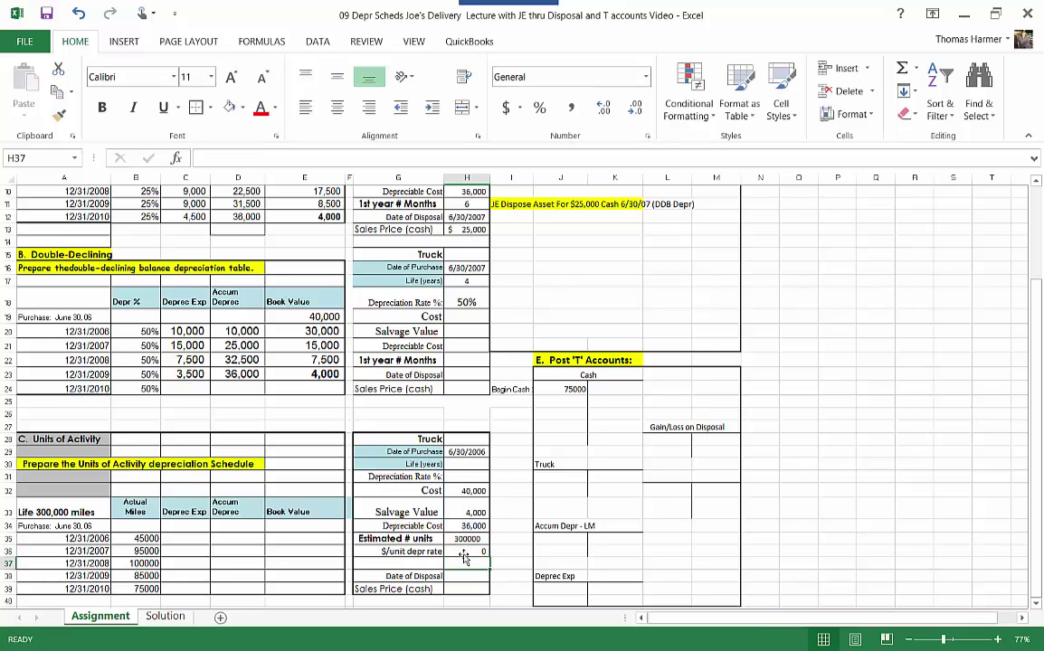
- Format the rate with adjusted decimals and Comma Style so it shows 0.12
click(469, 551)
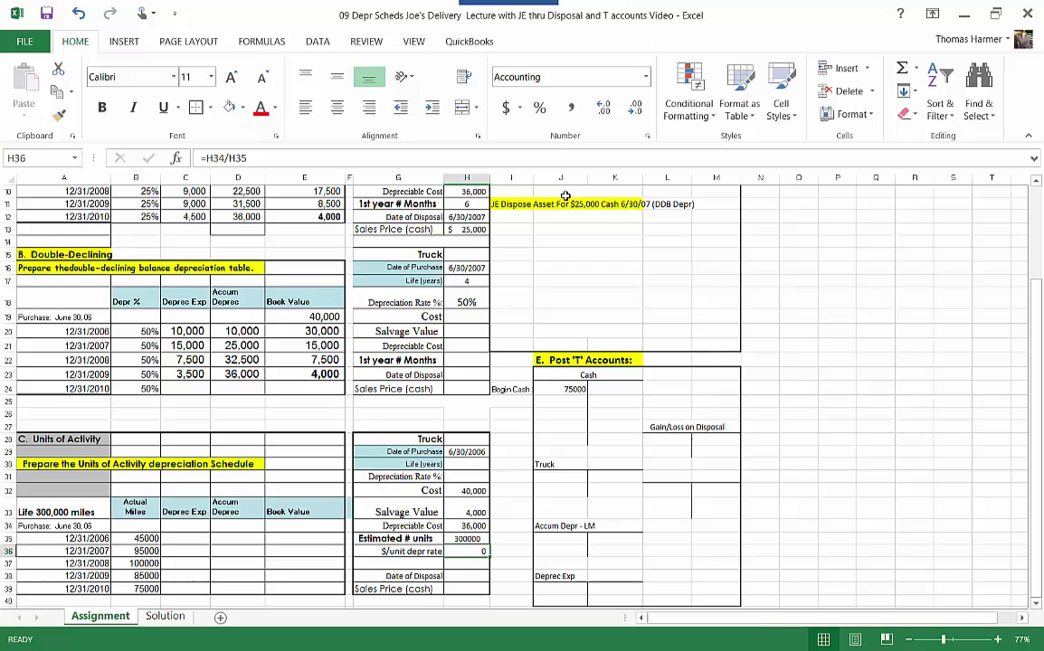
click(605, 108)
click(605, 108)
click(605, 109)
click(605, 109)
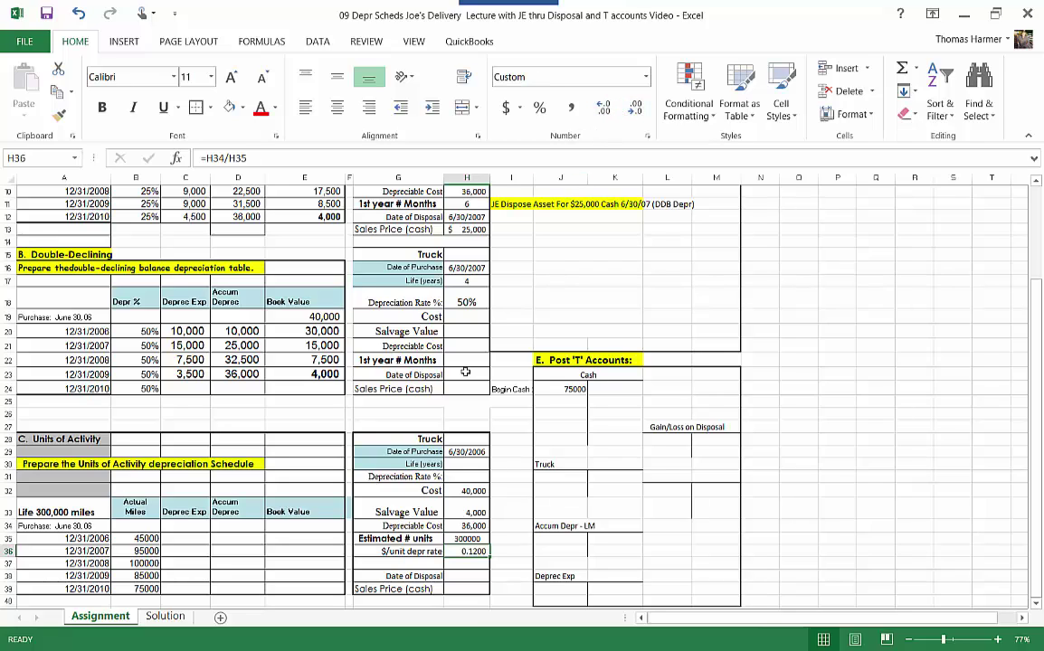
click(635, 109)
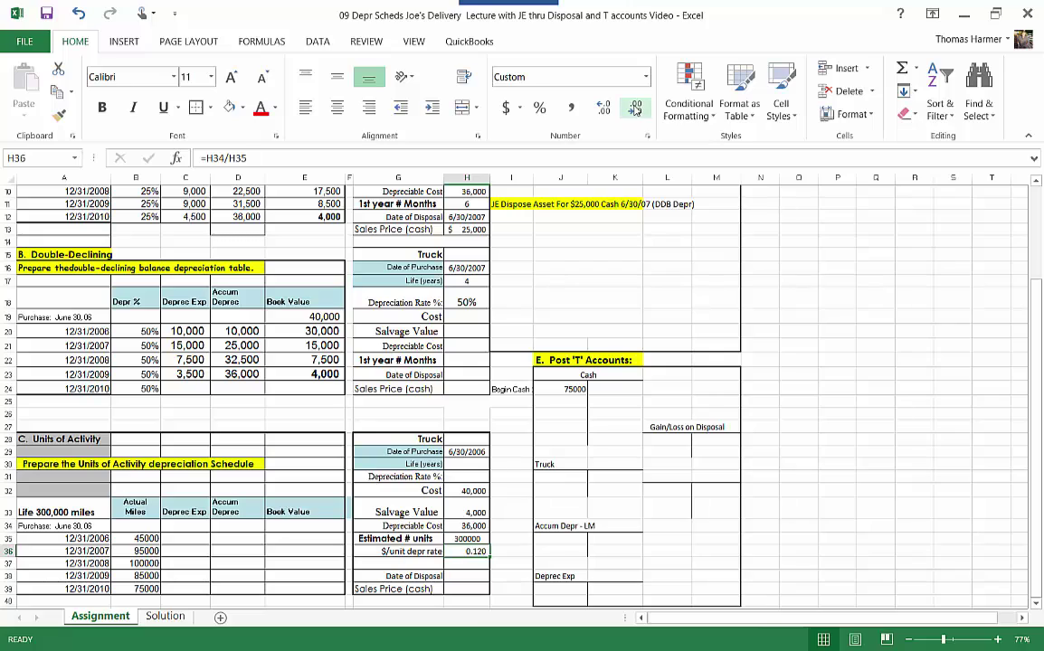
click(571, 107)
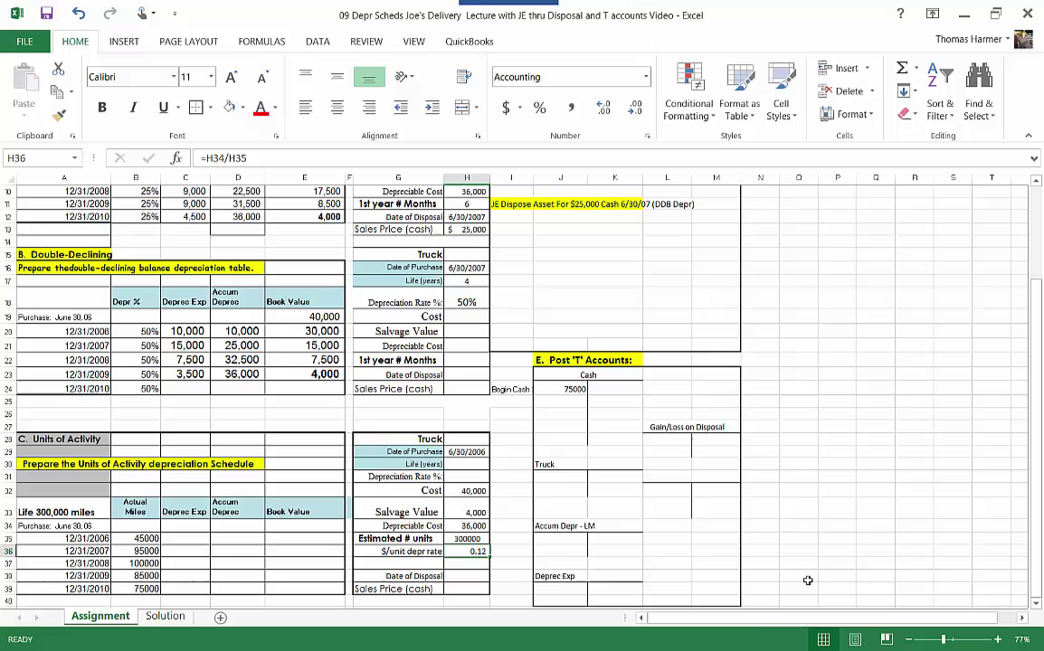
- Enter =B35*H36 in C35 and drop the decimals so 2006 expense shows 5,400
click(185, 538)
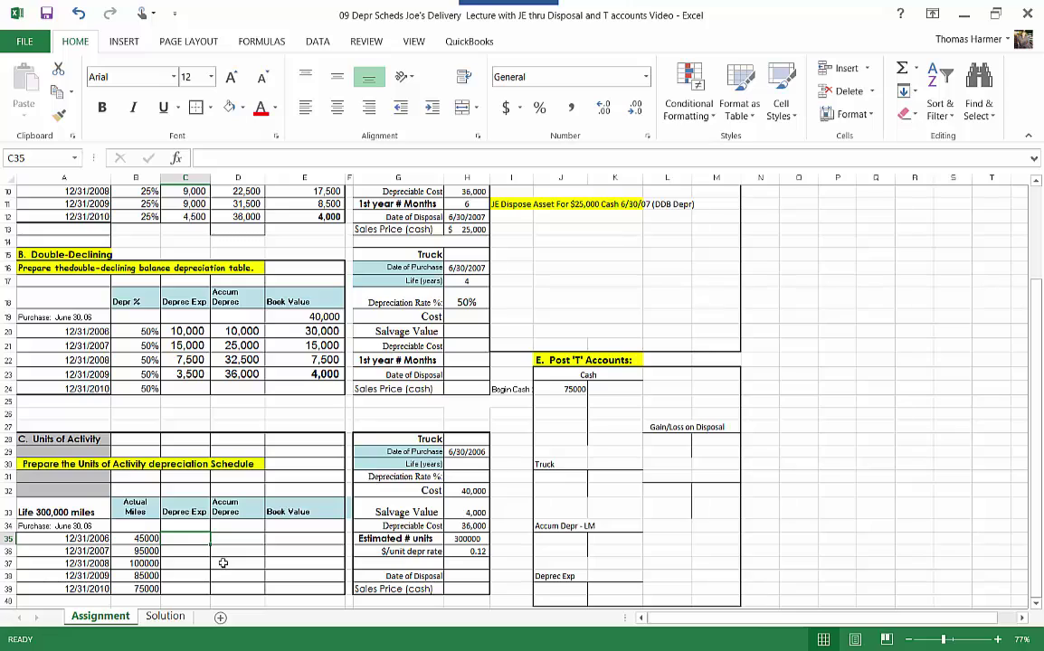
text(=)
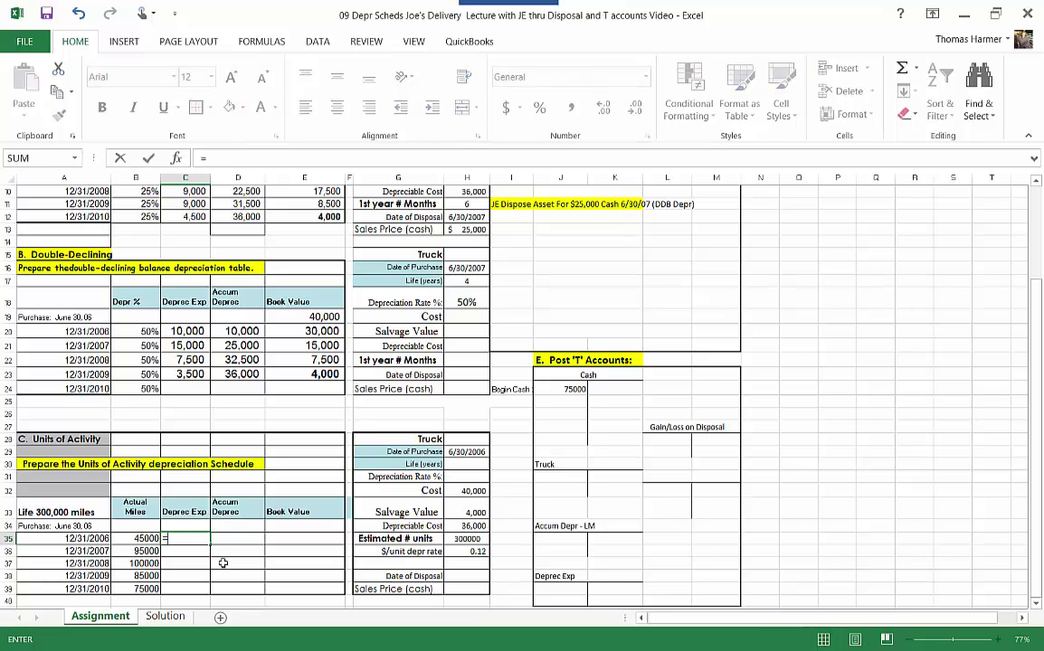
key(Left)
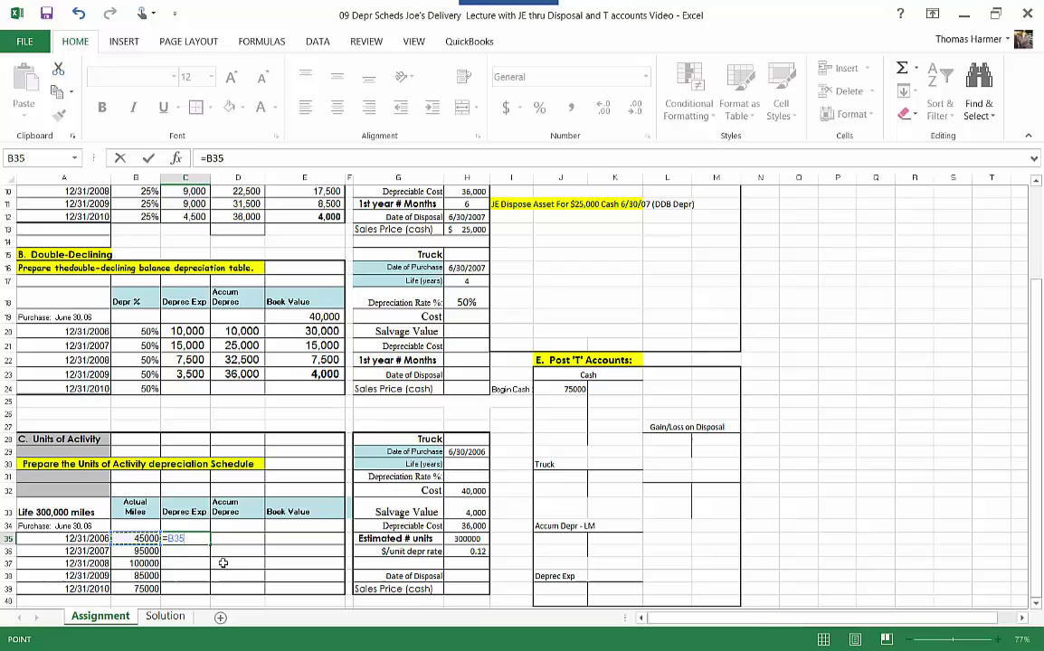
text(*)
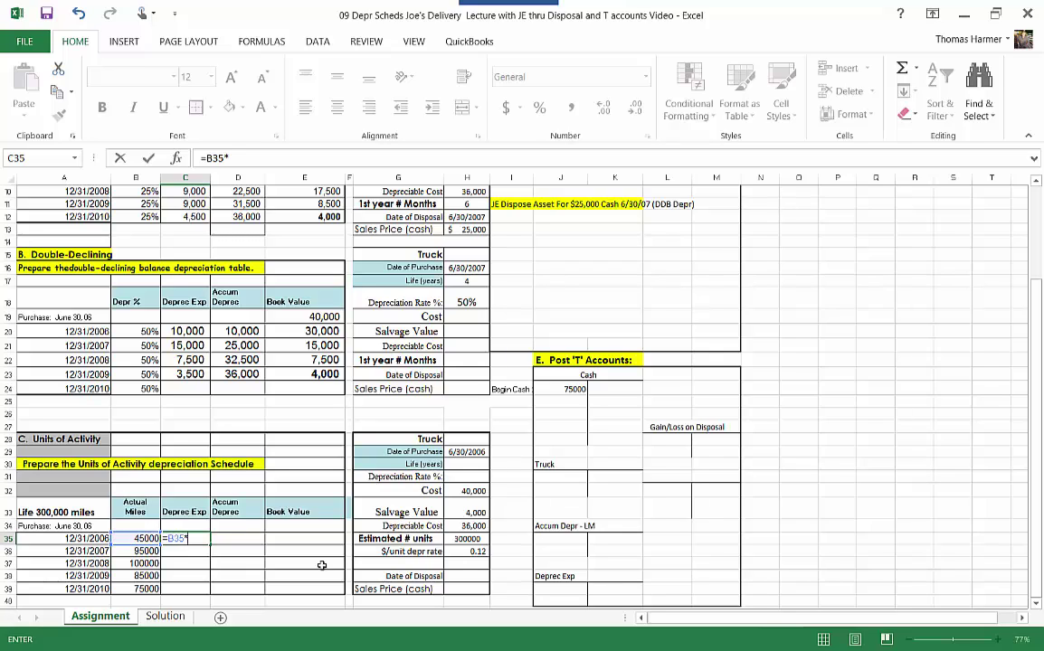
click(477, 551)
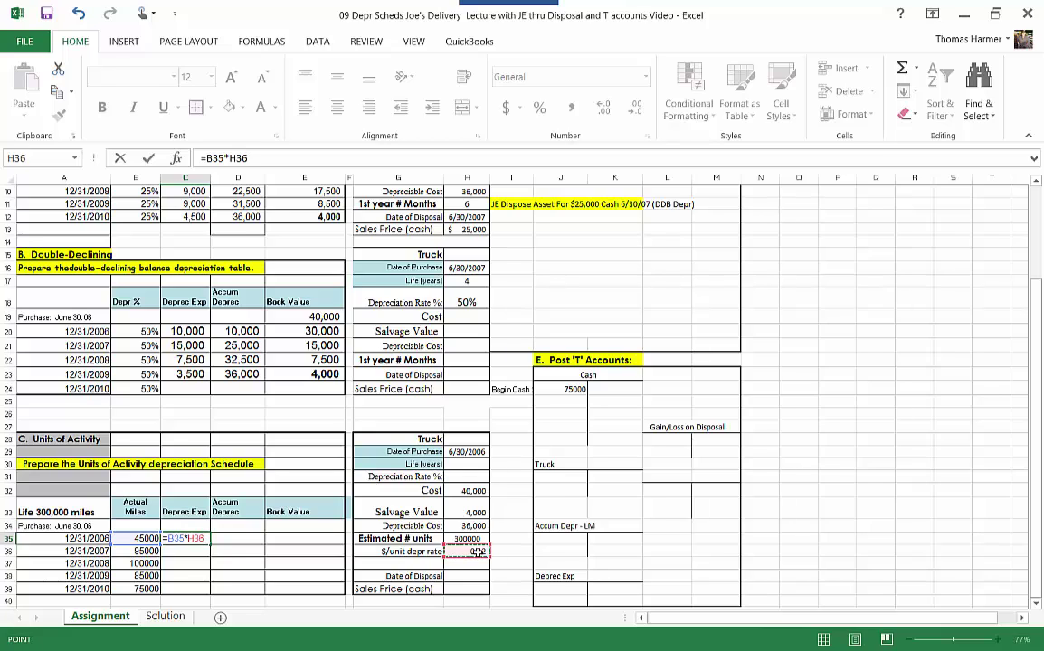
key(Return)
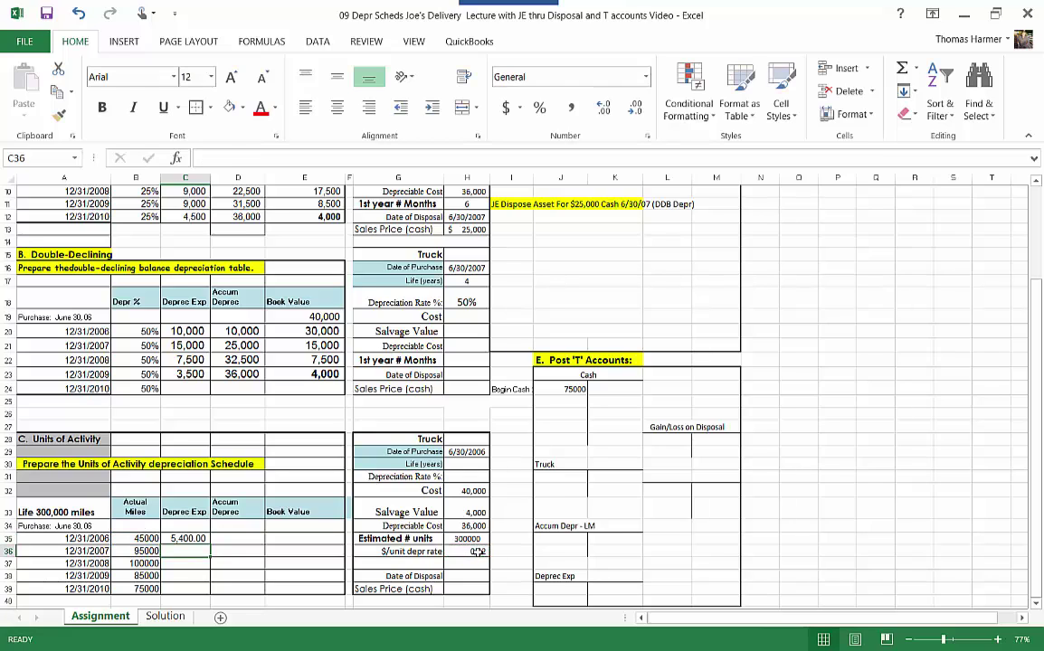
click(184, 538)
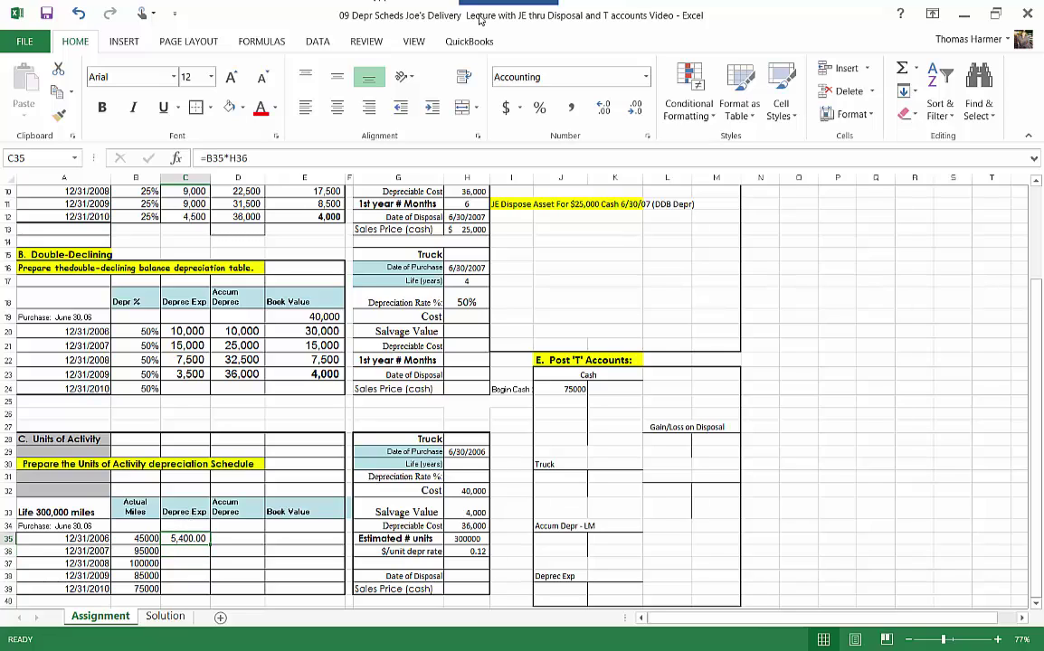
click(634, 107)
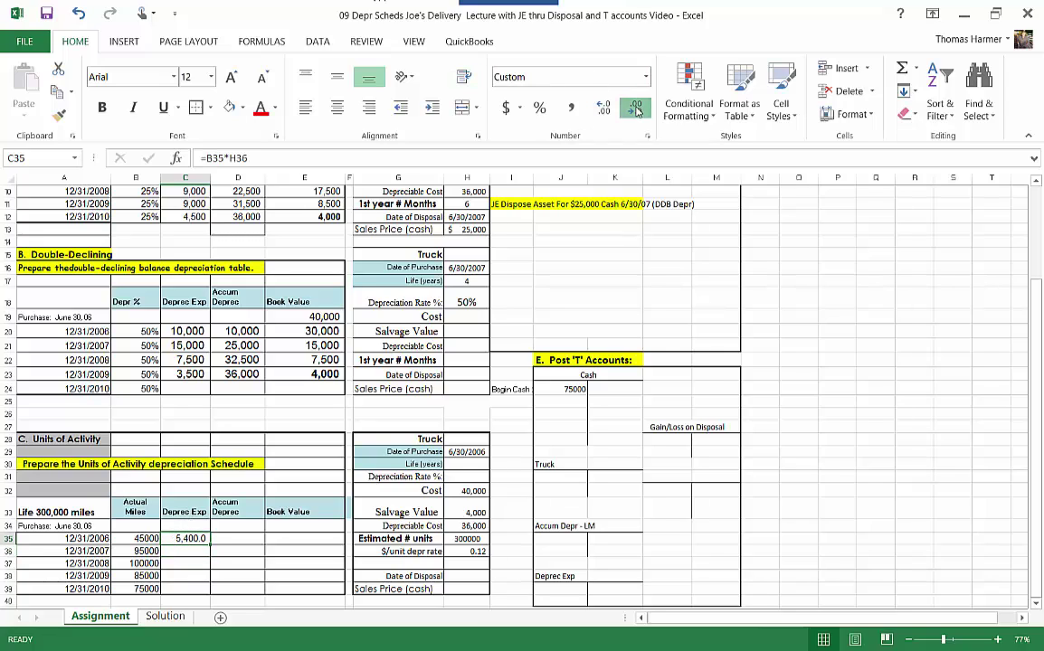
click(634, 107)
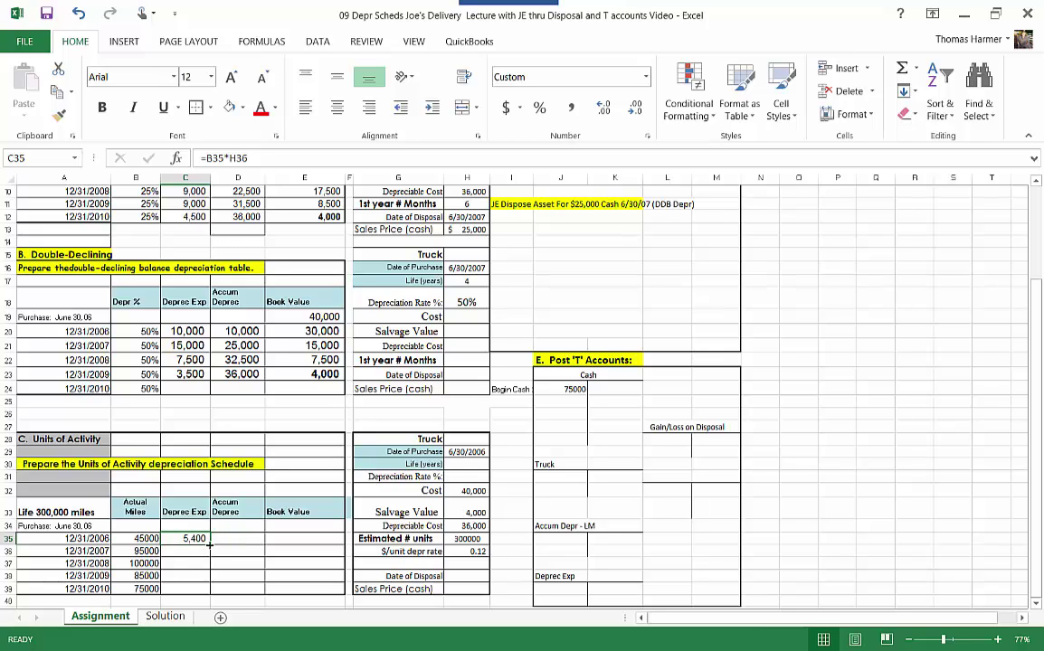
- Enter =D34+C35 in D35 so 2006 accumulated depreciation shows 5,400
click(235, 537)
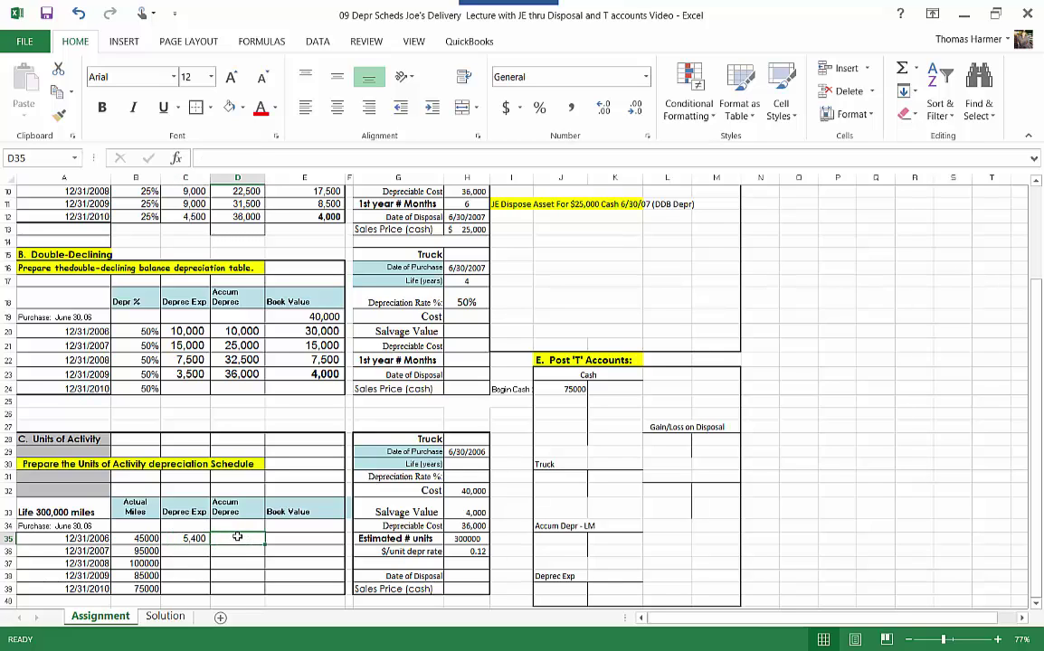
text(=)
key(Up)
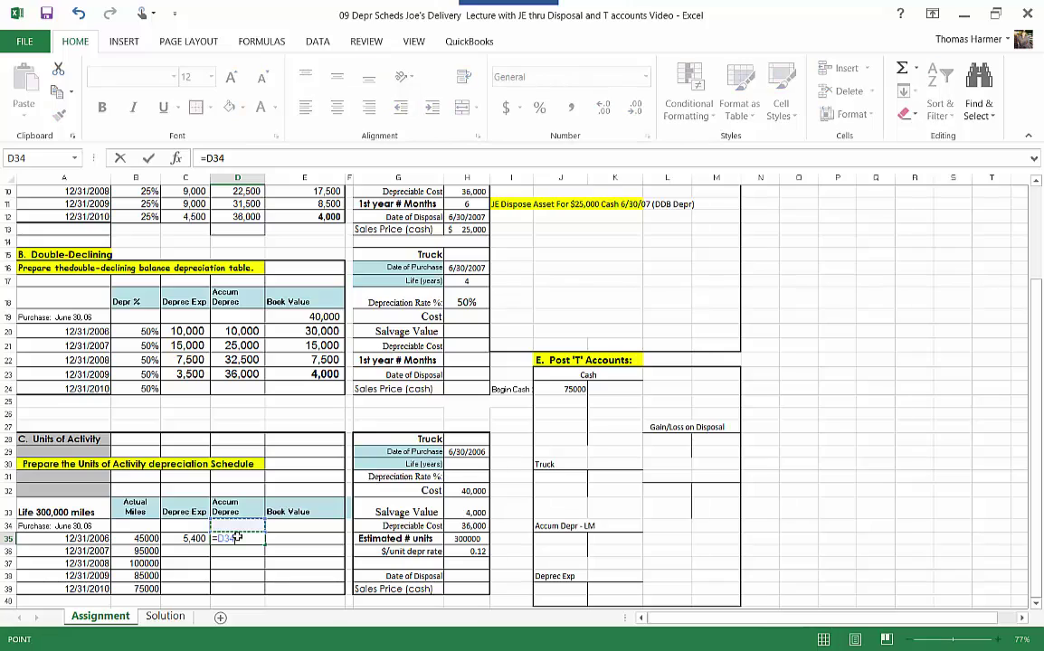
text(+)
click(192, 538)
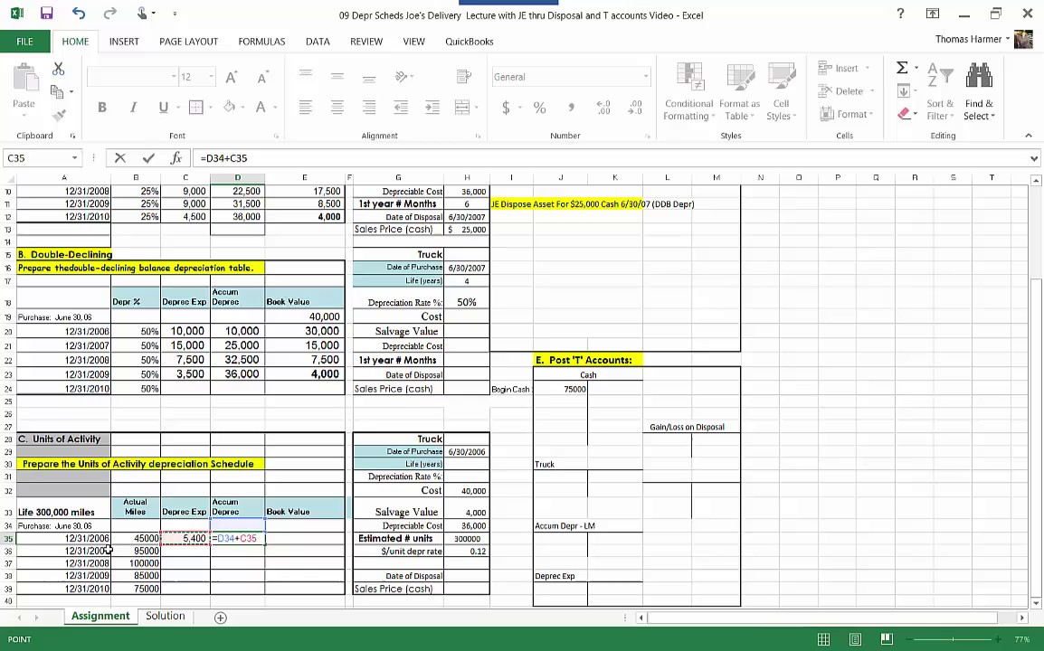
key(Return)
click(299, 526)
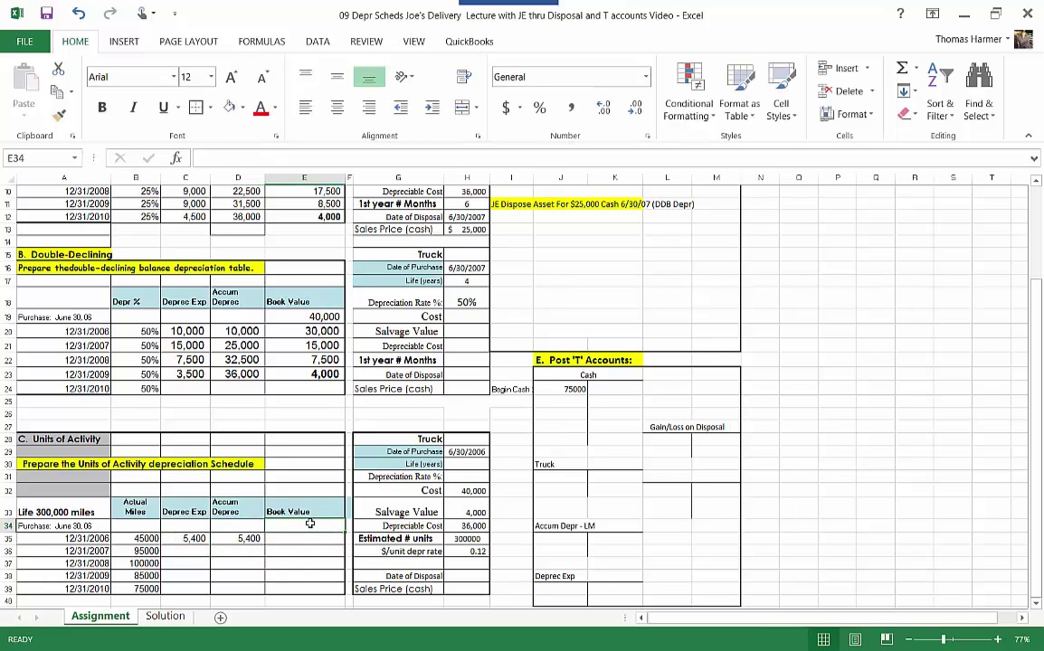
- Enter 40000 as the starting book value in E34 and =E34-D35 in E35
text(400000)
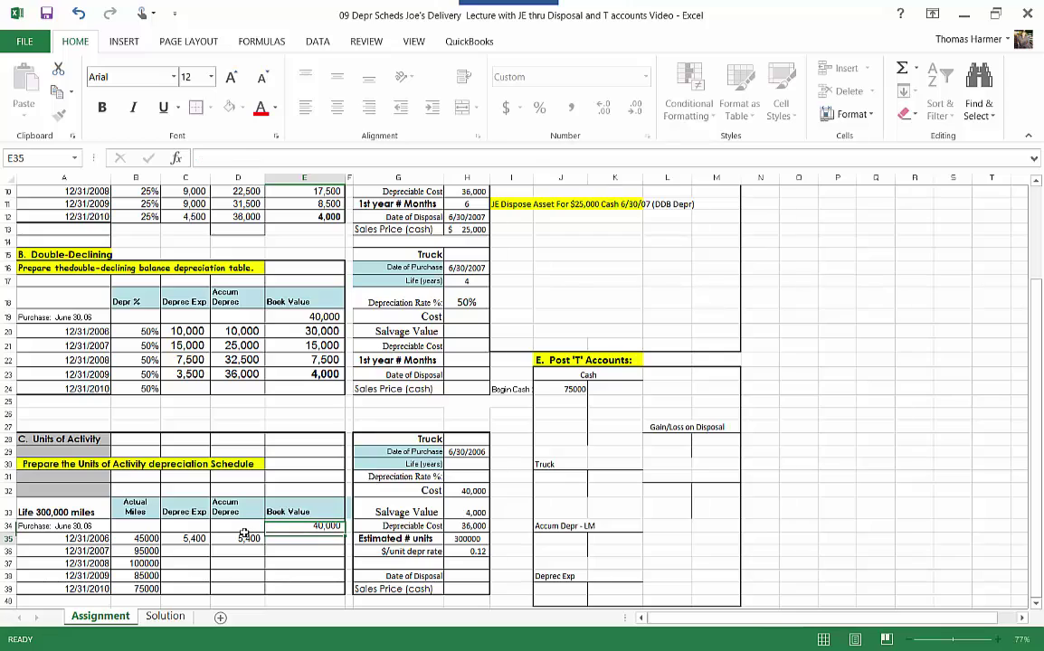
click(311, 541)
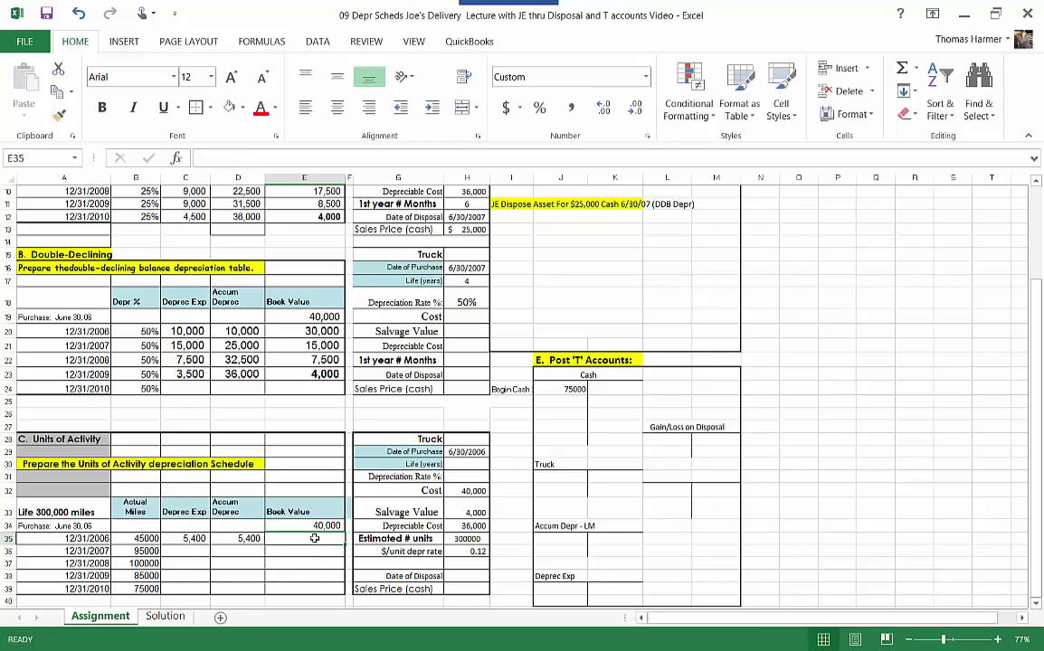
text(=)
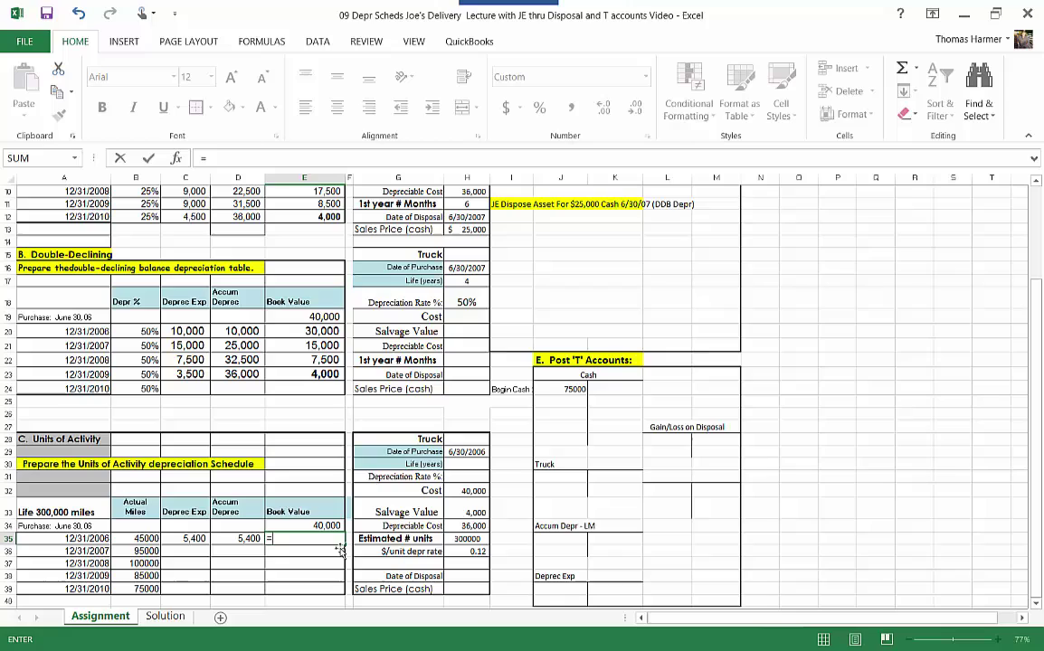
click(308, 525)
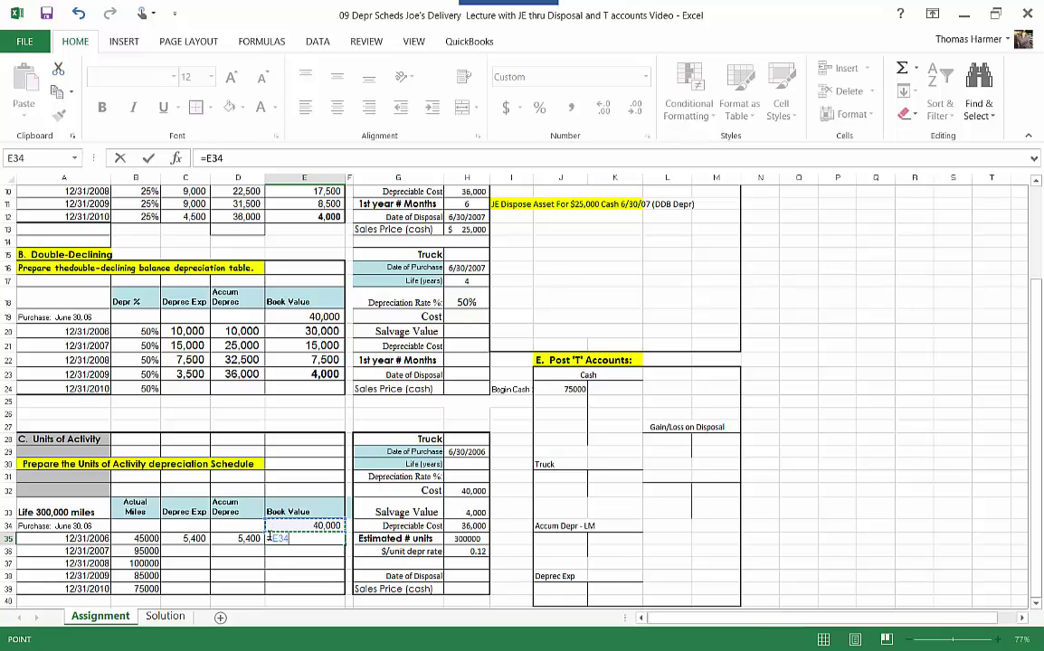
text(-)
click(248, 540)
key(Return)
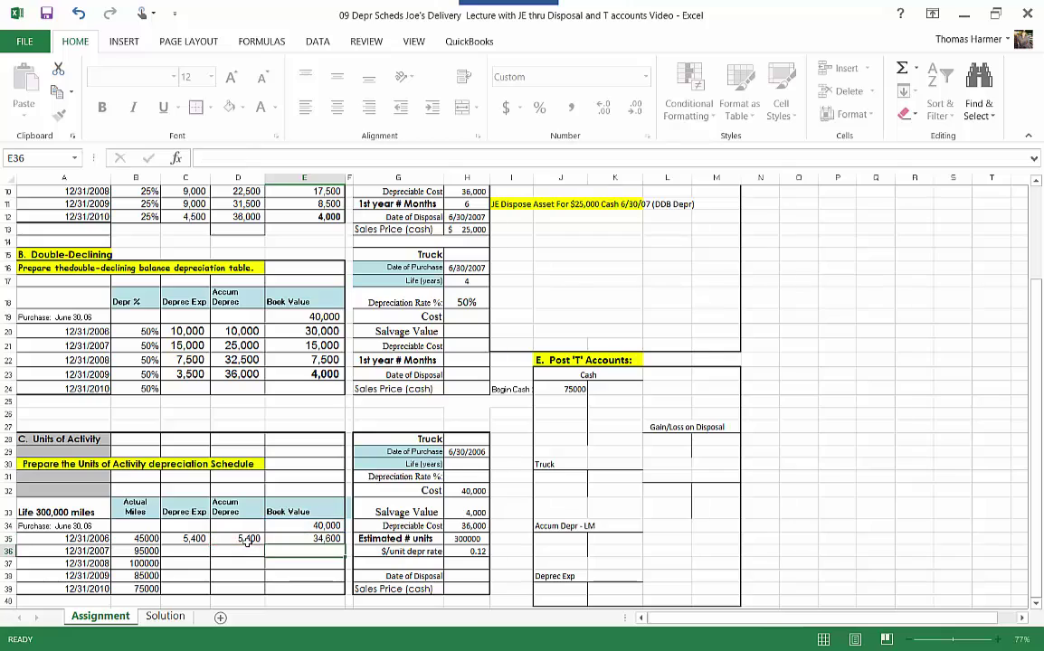
- Change the 2006 book value formula to =E$34-D35, locking row 34
click(326, 538)
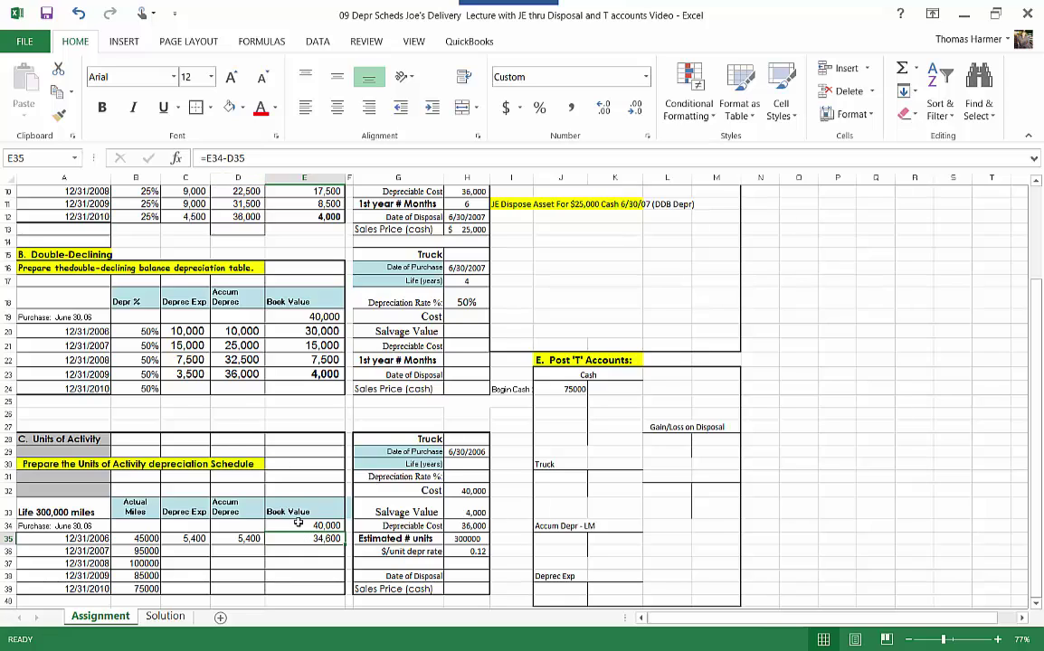
click(214, 155)
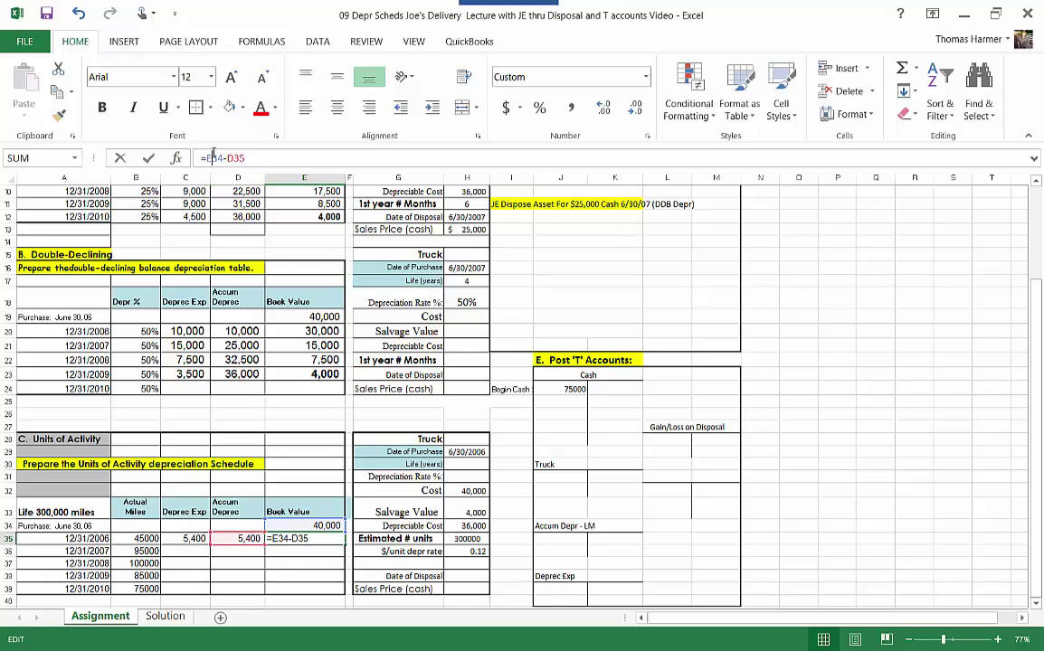
text($)
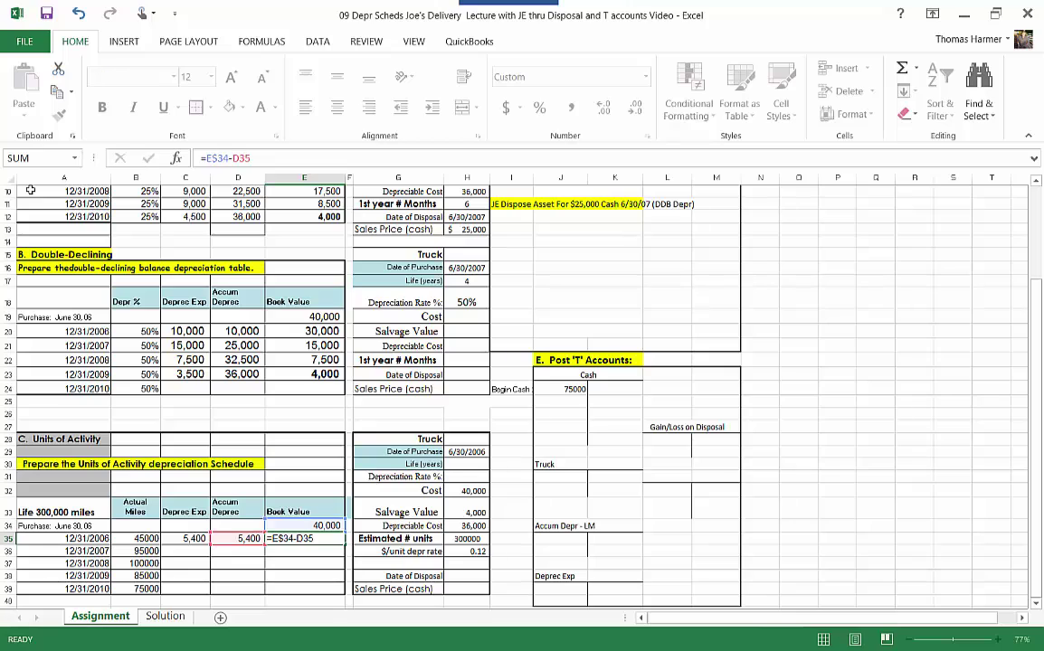
key(Return)
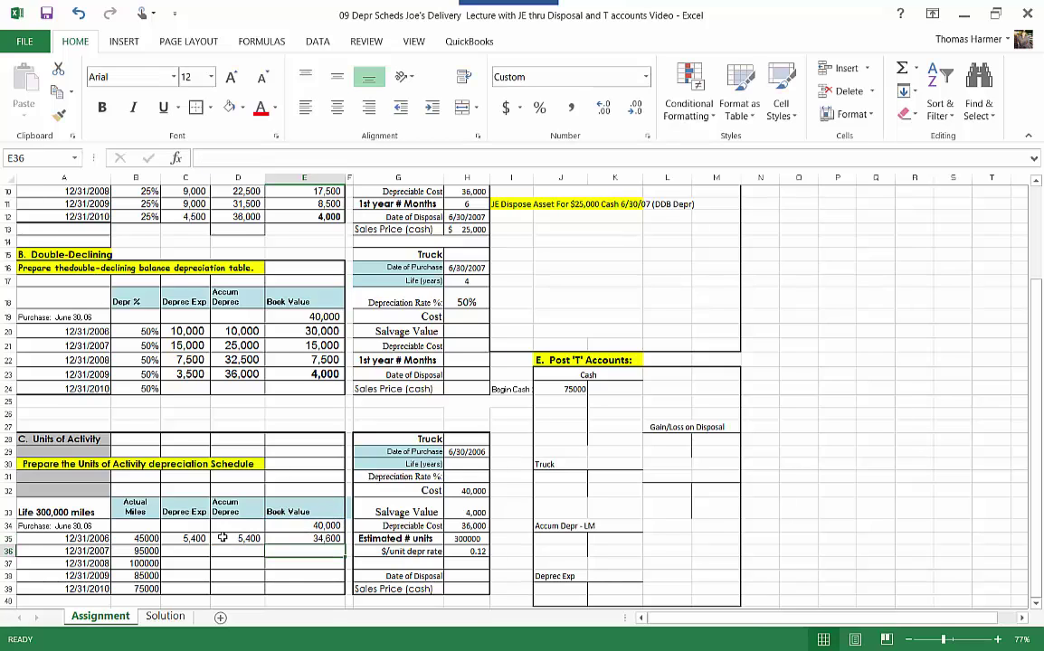
- Lock the rate with =B35*H$36 in C35, then fill C35:E35 down to row 39
drag(188, 538, 239, 538)
click(185, 538)
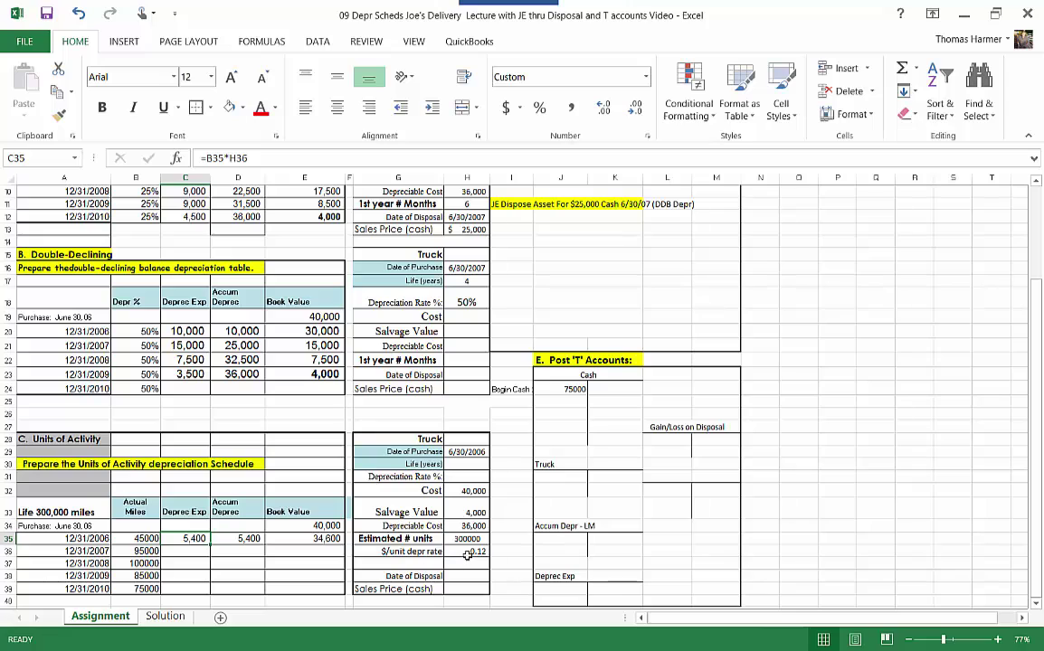
click(240, 158)
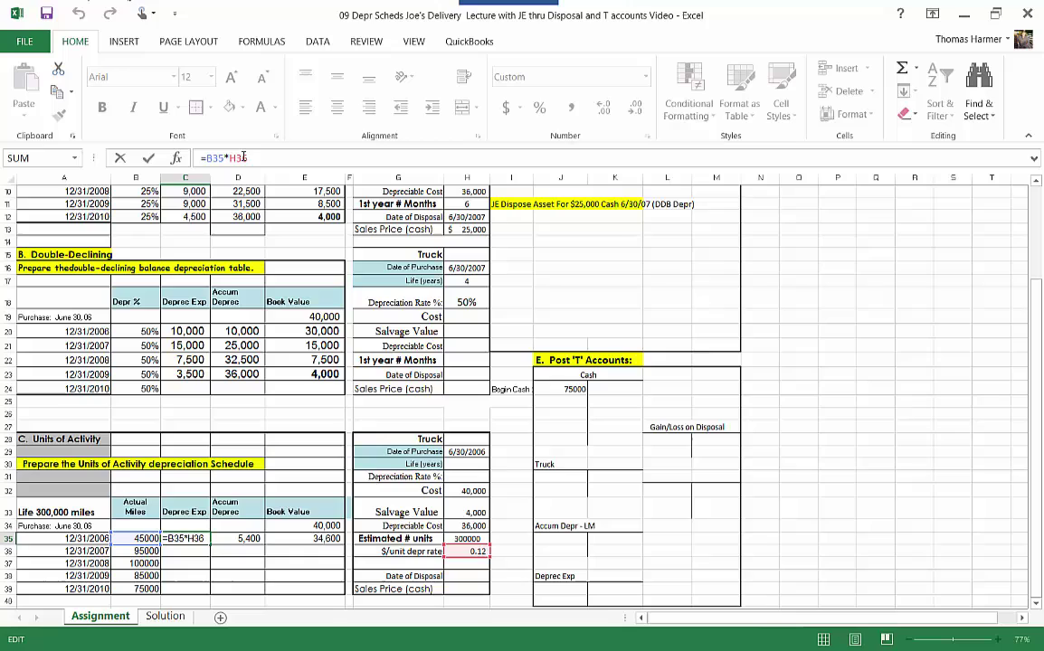
key(Return)
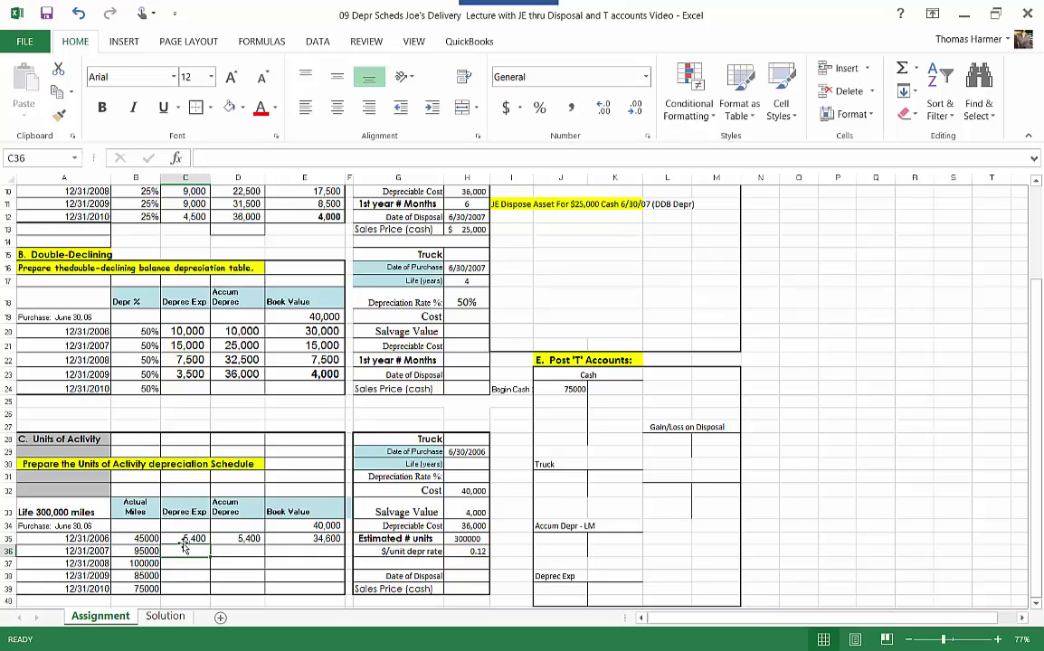
drag(185, 539, 348, 592)
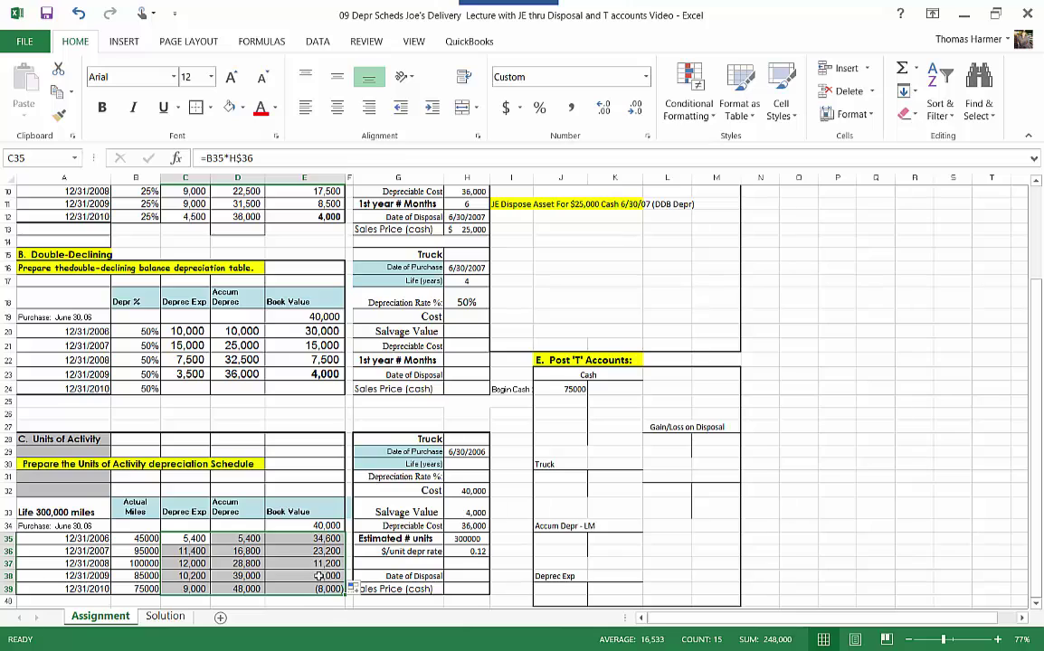
- Set 2009 expense to 7,200, clear the 2010 row, and bold the 4,000 book value
click(185, 576)
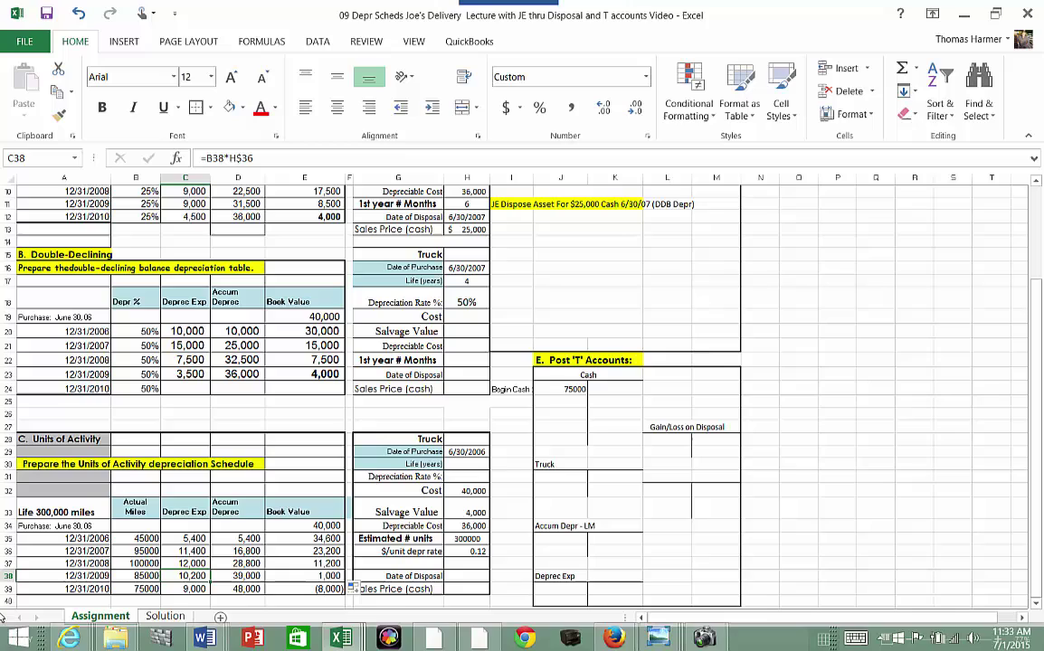
text(7200)
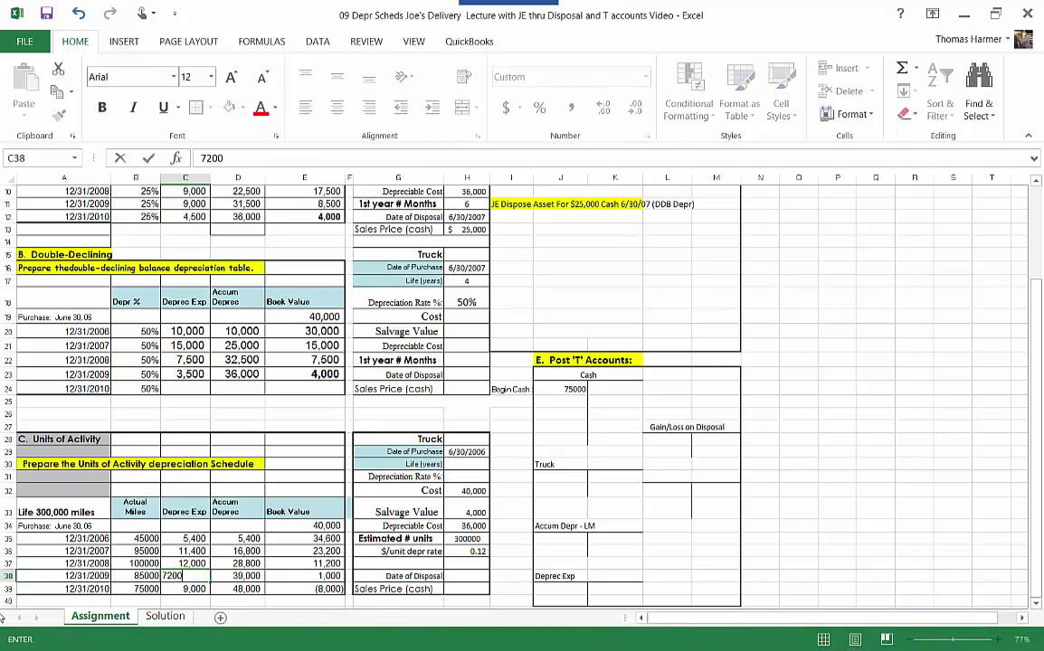
key(Return)
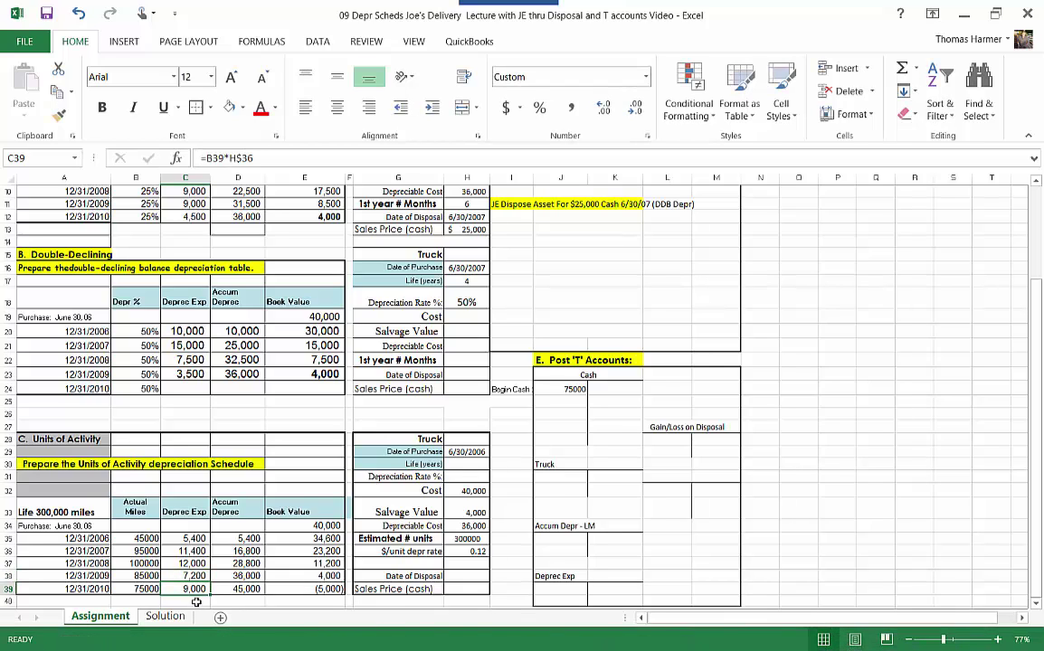
drag(186, 588, 331, 590)
key(Delete)
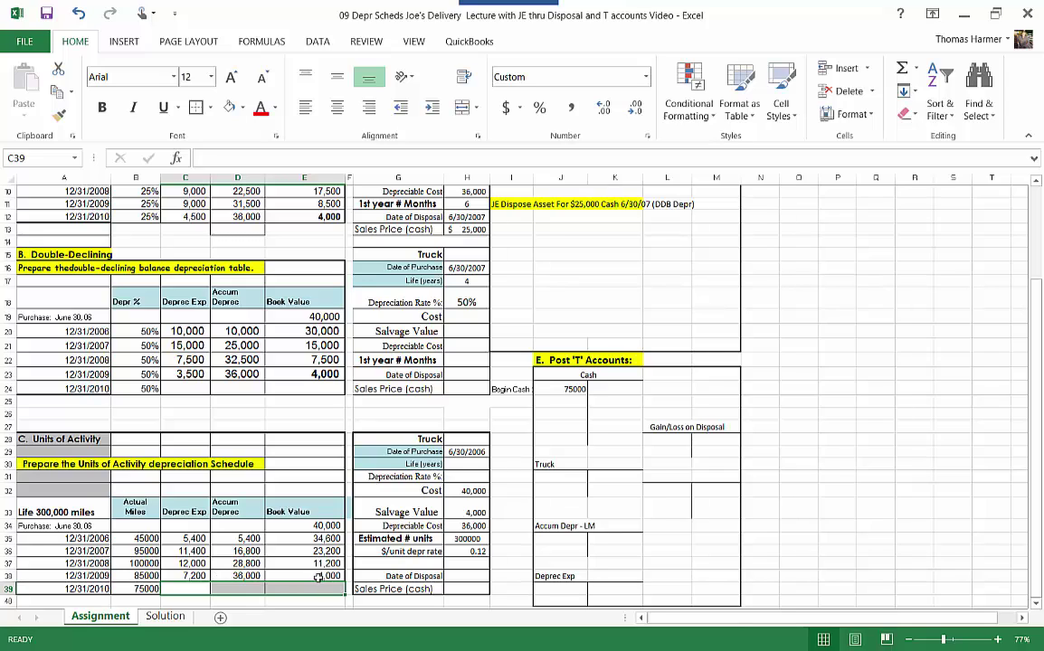
click(308, 576)
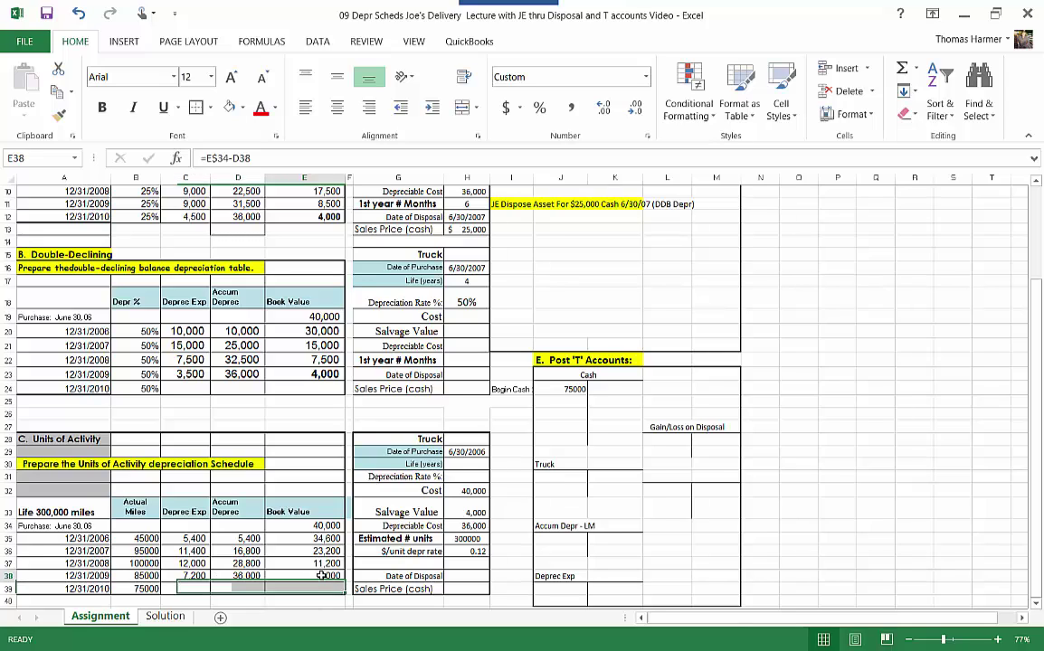
click(101, 107)
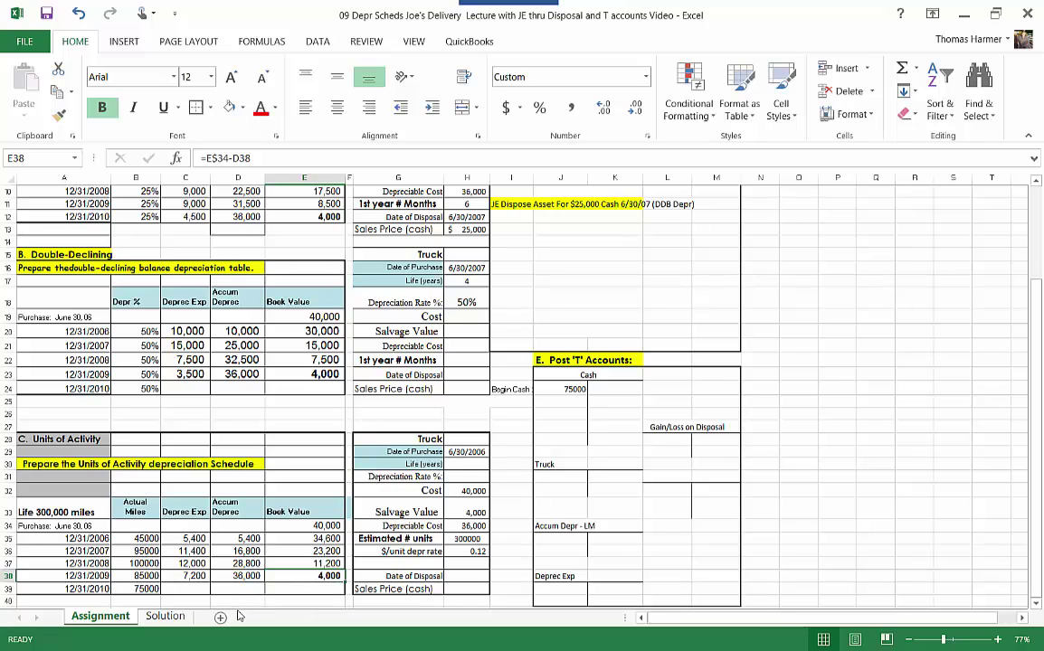
click(143, 600)
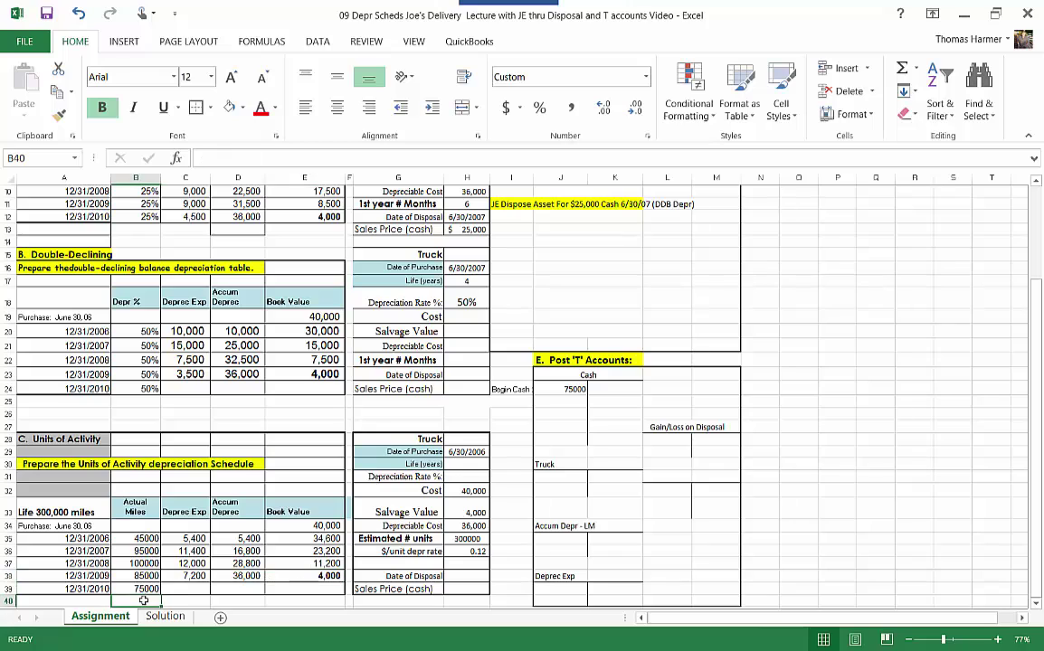
click(902, 69)
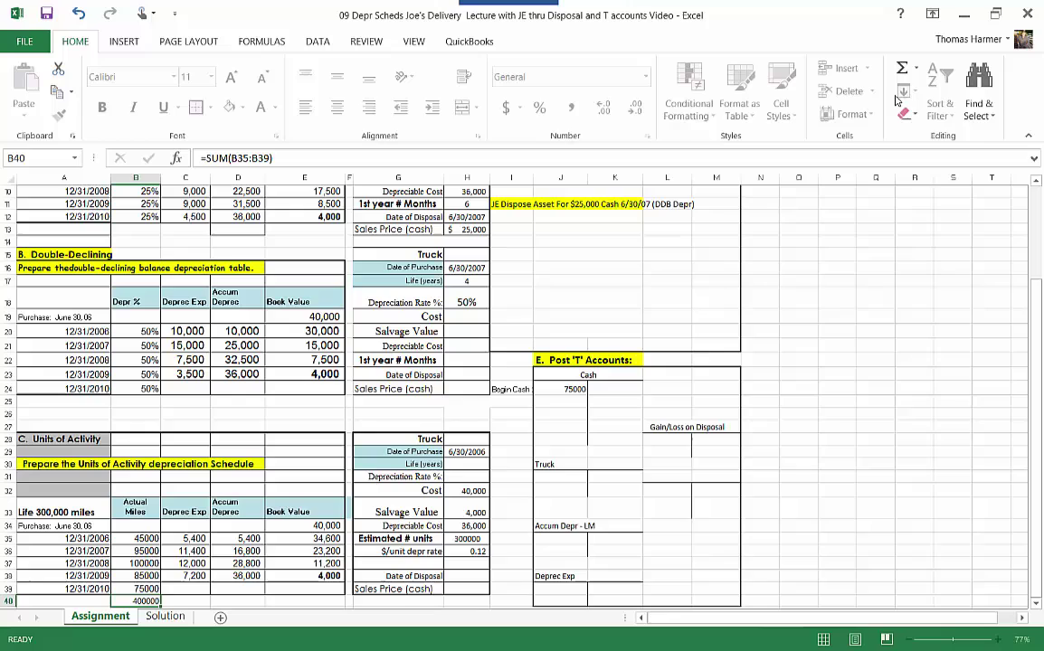
key(Return)
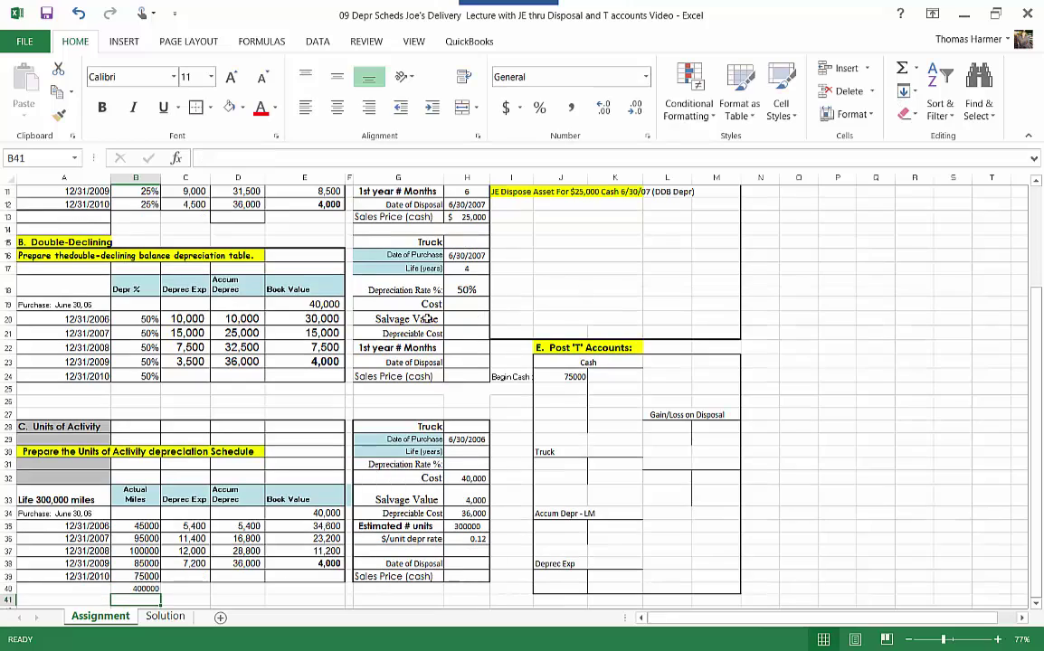
click(145, 589)
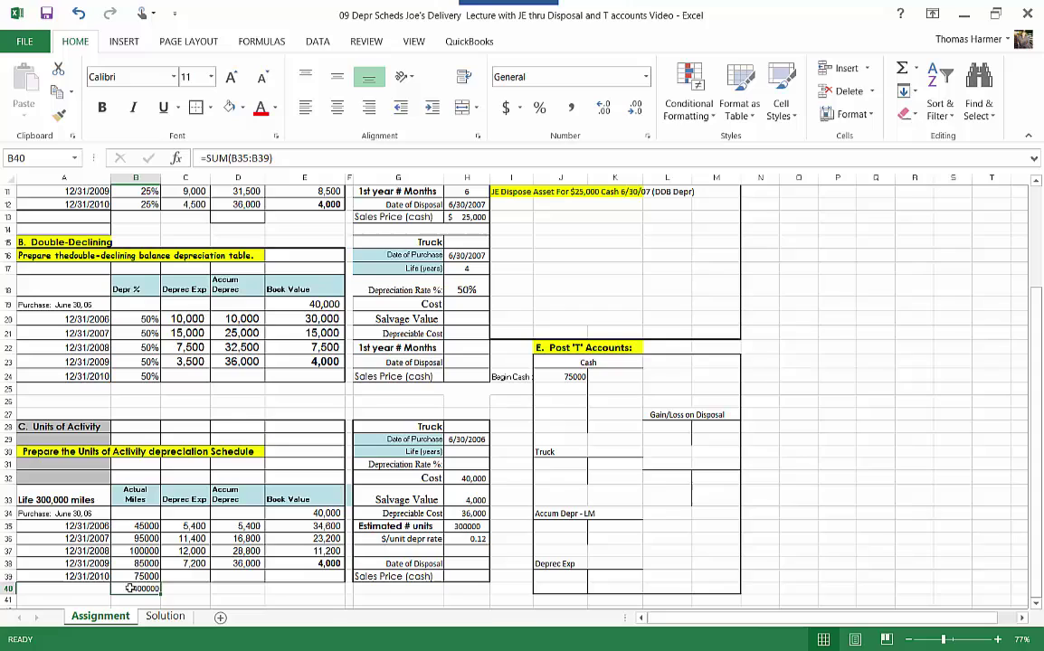
key(Delete)
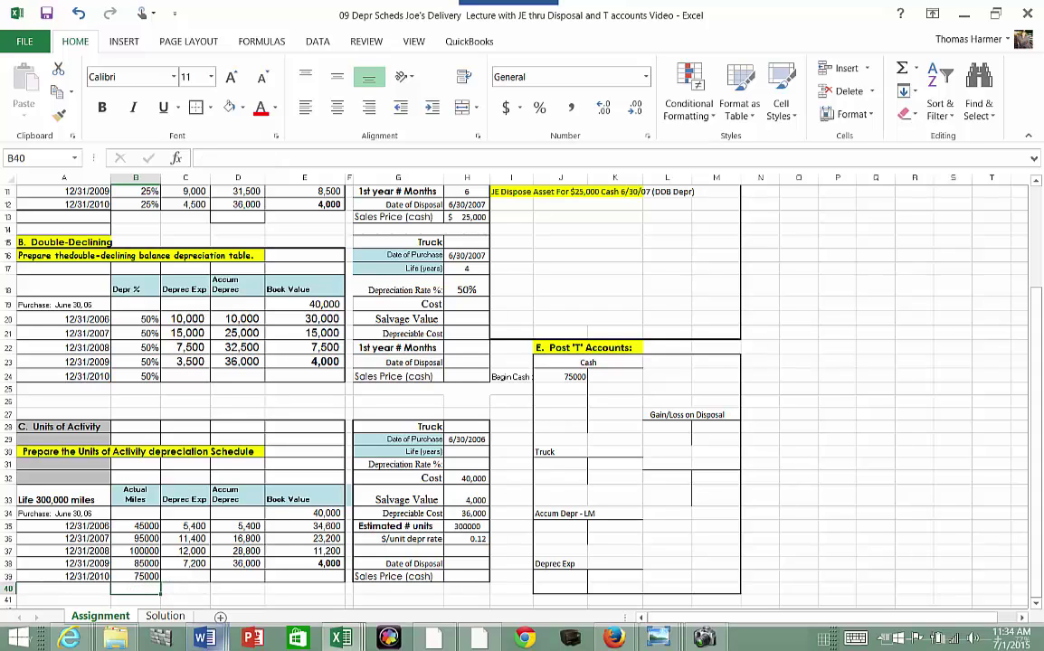
click(873, 349)
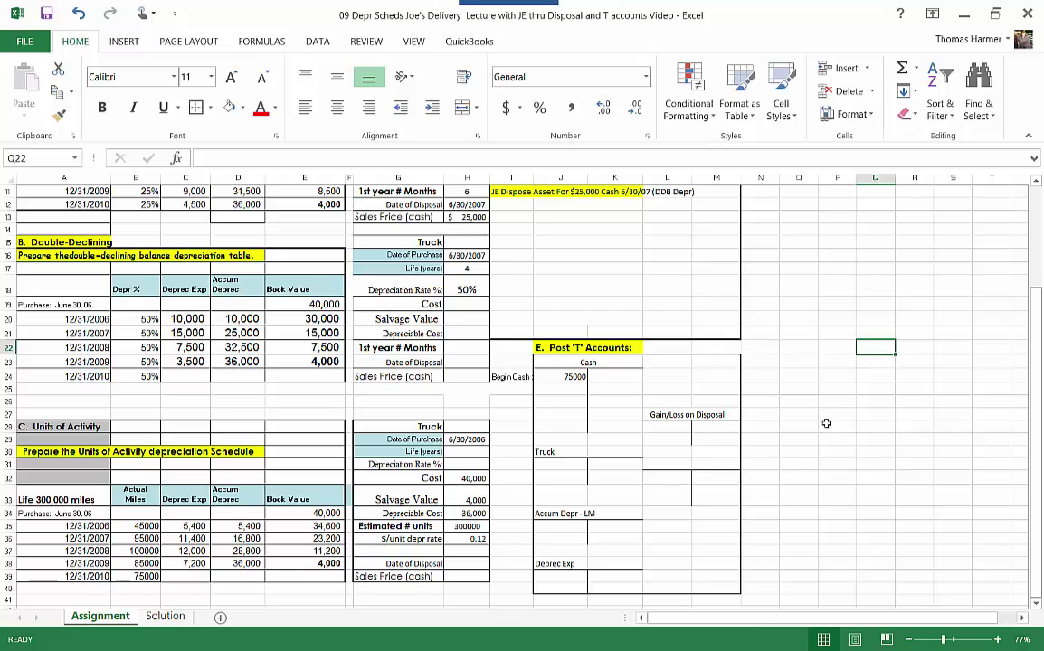
scroll(904, 463, up, 2)
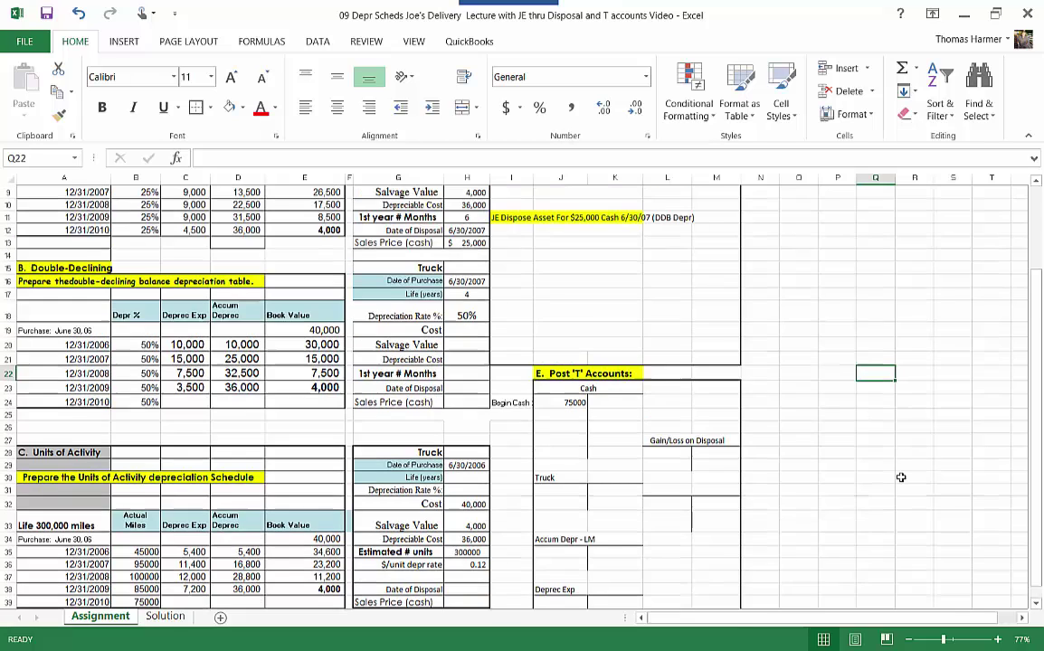